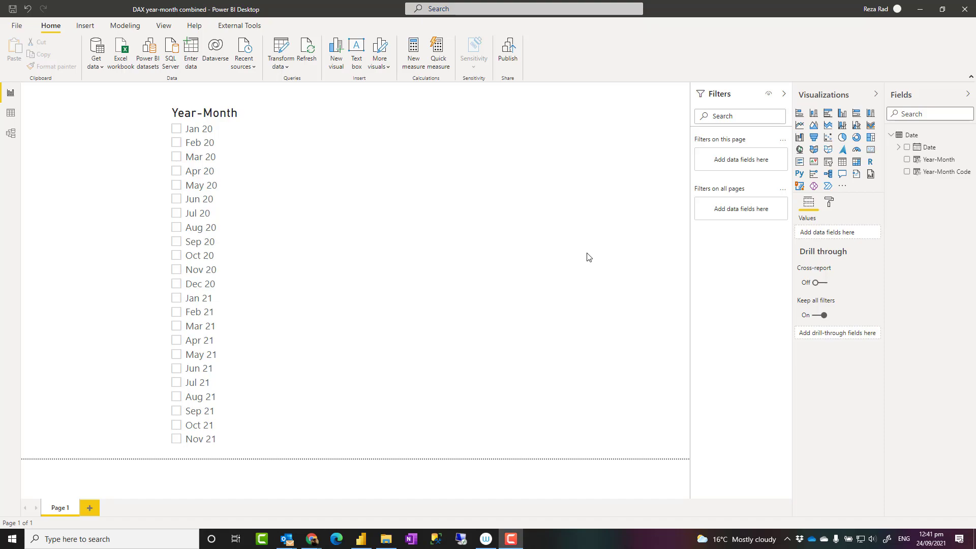
# - Select the Year-Month slicer on the report, then switch to the Date table's data view
pyautogui.click(385, 209)
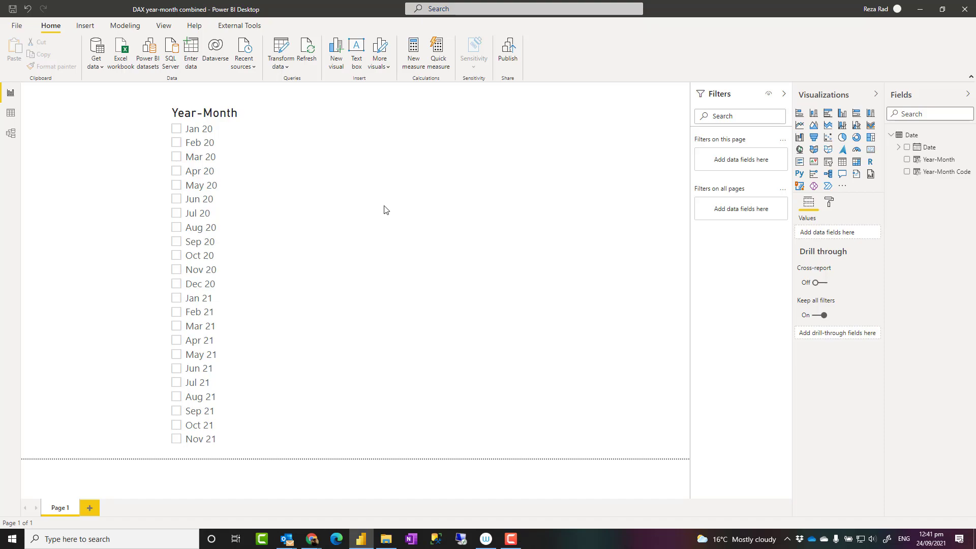
pyautogui.click(227, 113)
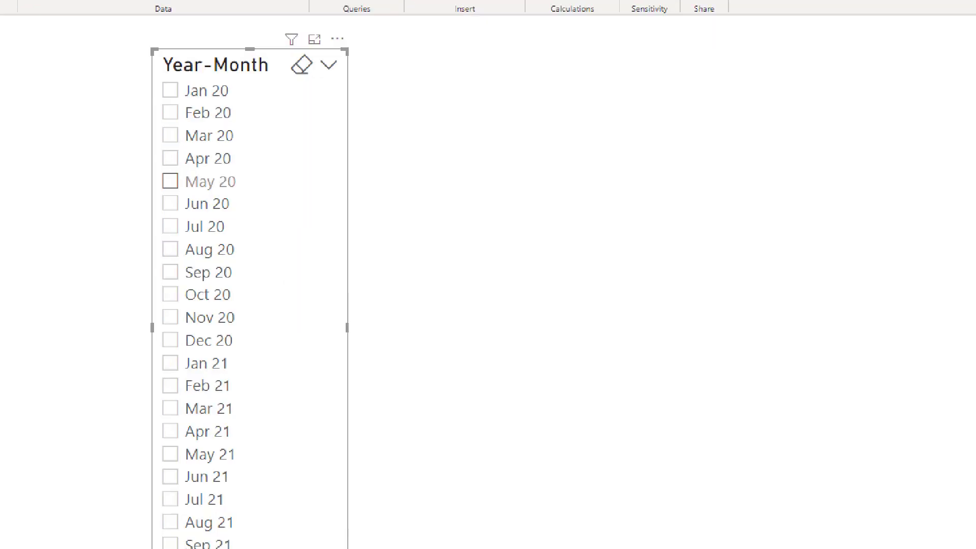
pyautogui.moveTo(173, 47); pyautogui.dragTo(267, 493)
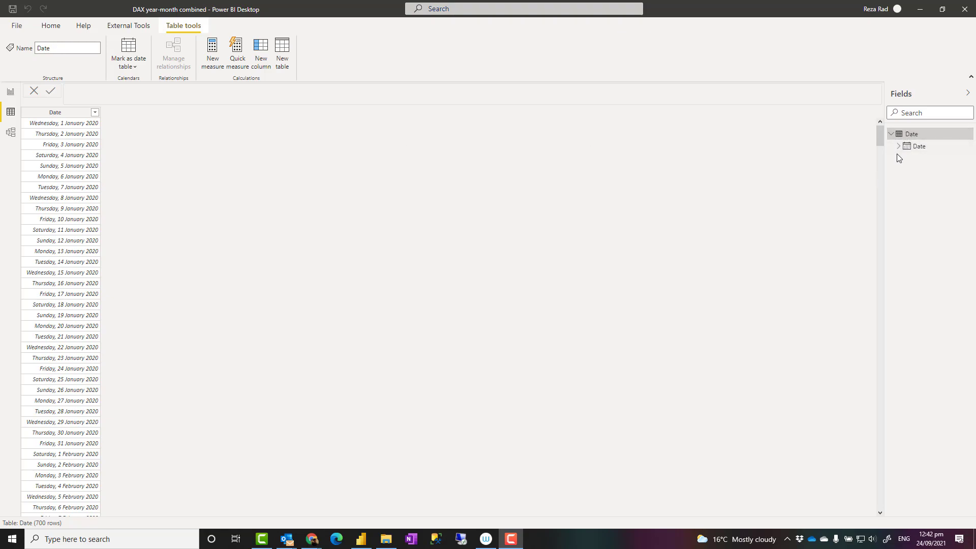
# - Select the Date column of the Date table and bring up the Home ribbon
pyautogui.click(61, 116)
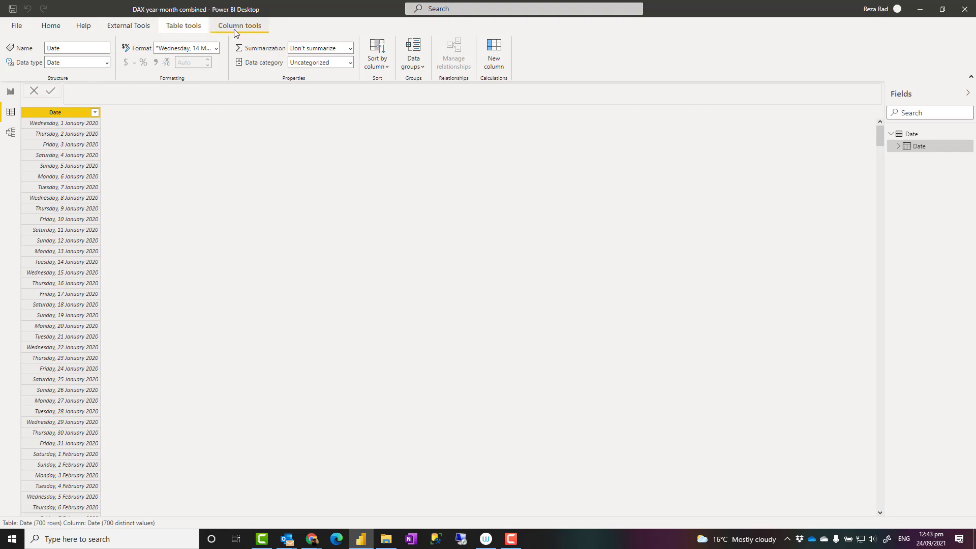
pyautogui.click(51, 27)
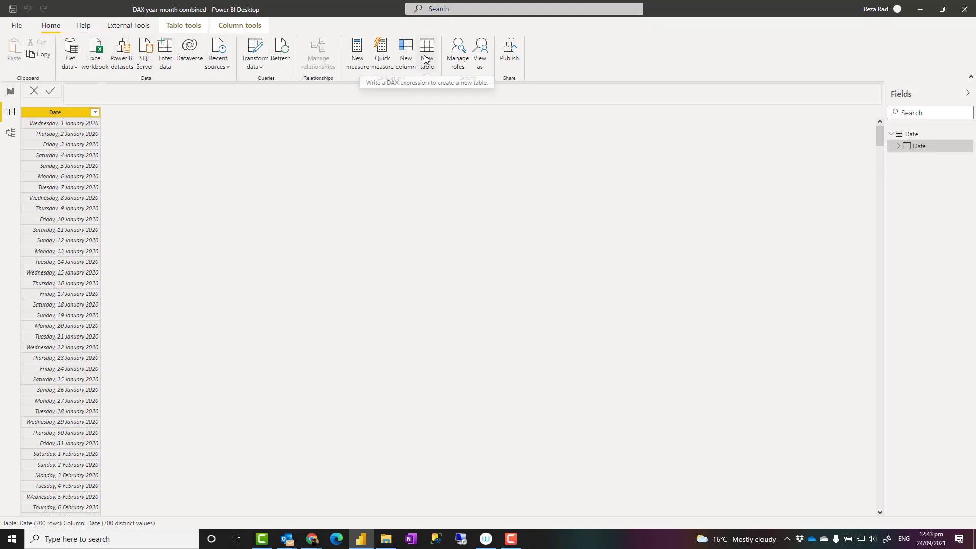
# - Add a new calculated column to the Date table, with its formula starting 'Year-Month ='
pyautogui.click(407, 53)
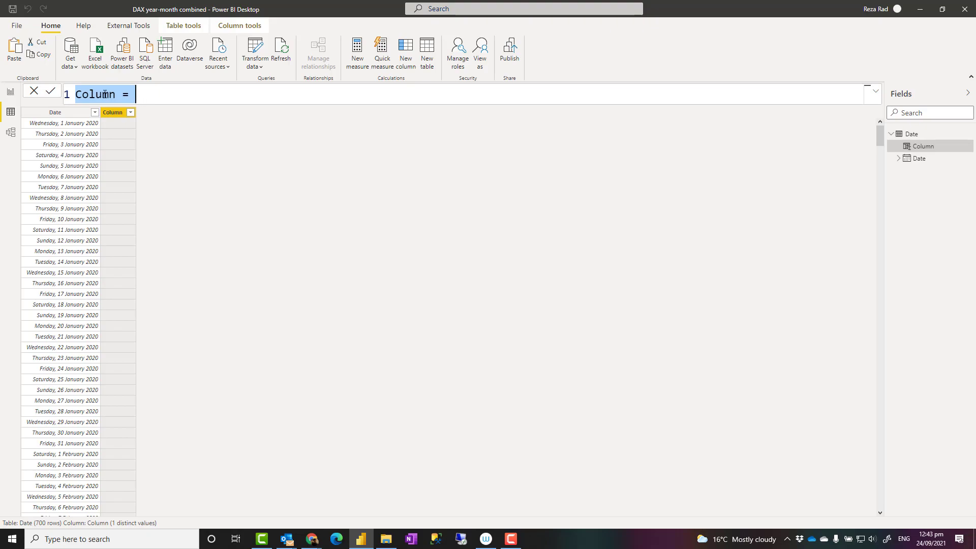
pyautogui.write('Year-Motn')
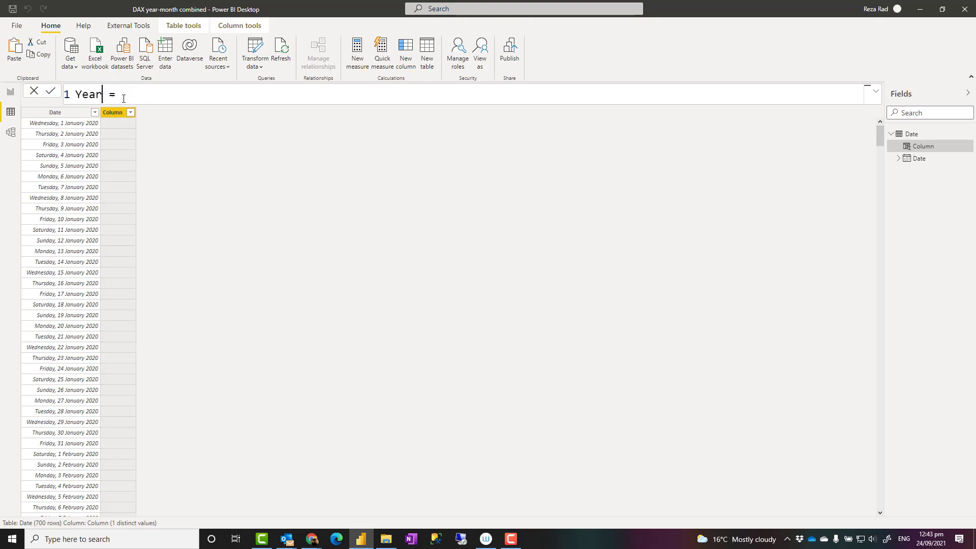
pyautogui.press('BackSpace')
pyautogui.press('BackSpace')
pyautogui.write('nth')
pyautogui.click(168, 94)
# - Define Year-Month as FORMAT('Date'[Date],"YYYY MM"), giving values like 2020 01
pyautogui.click(182, 99)
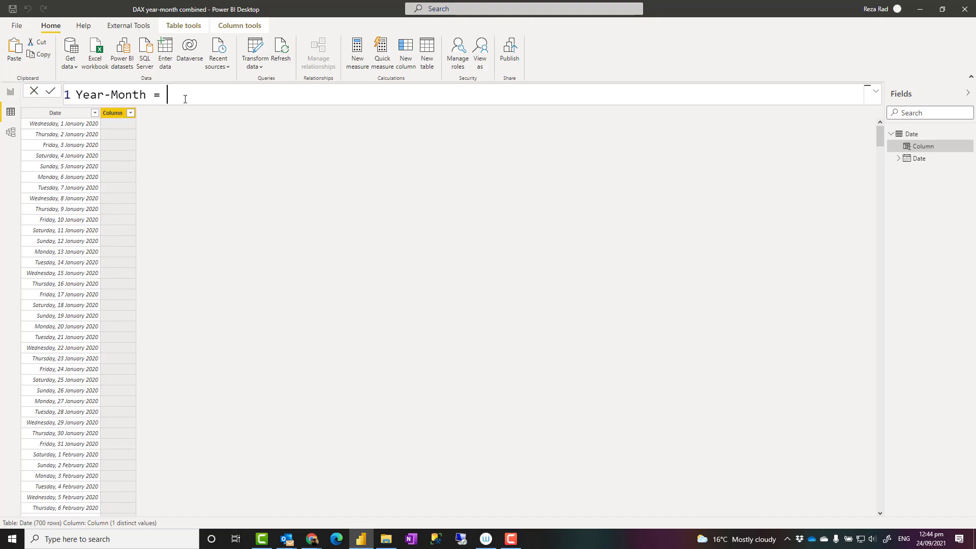
pyautogui.write('FORMAT(')
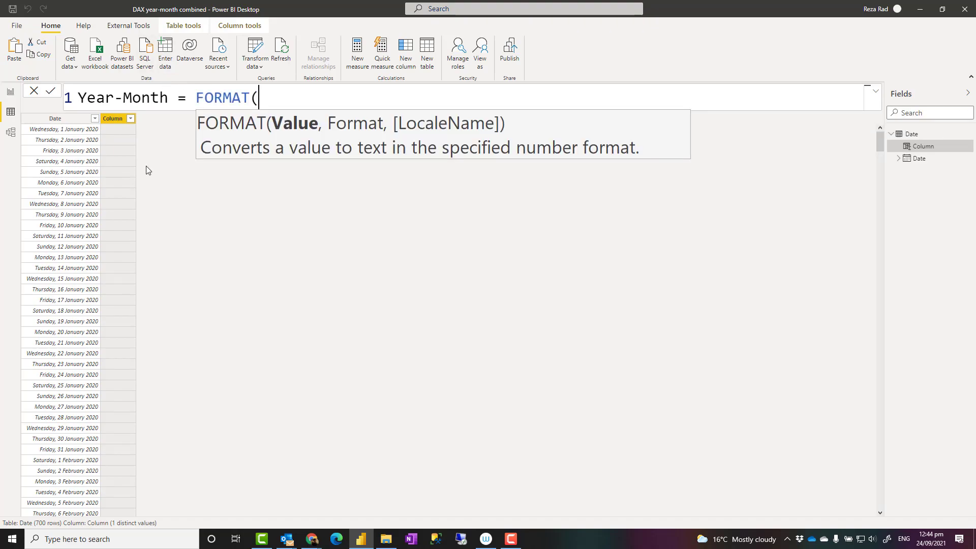
pyautogui.write('date')
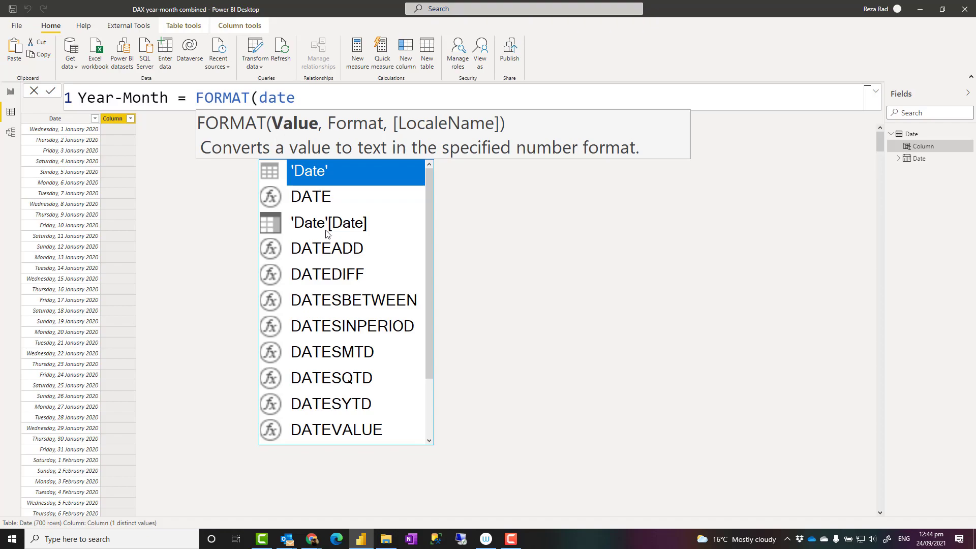
pyautogui.click(326, 227)
pyautogui.press('Escape')
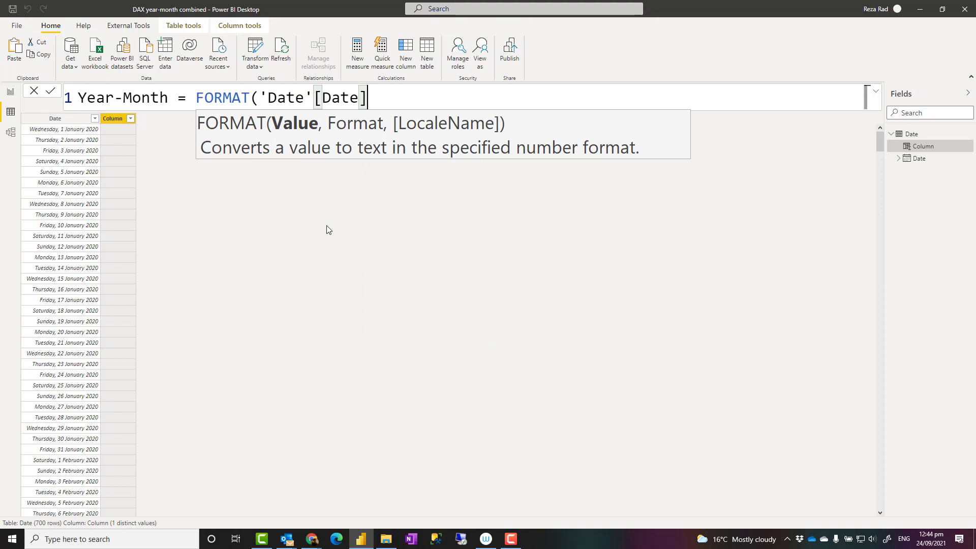
pyautogui.write(',')
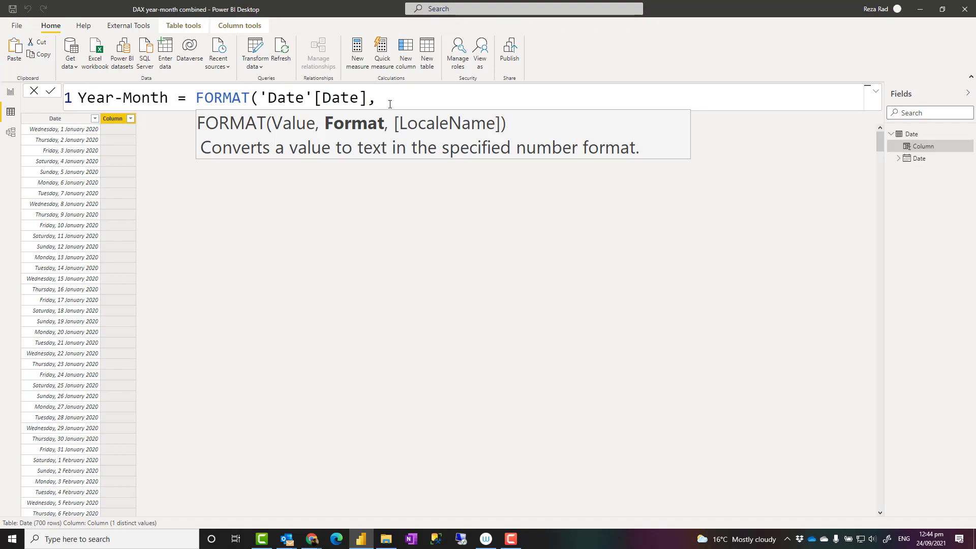
pyautogui.write('""')
pyautogui.press('Left')
pyautogui.press('End')
pyautogui.write(')')
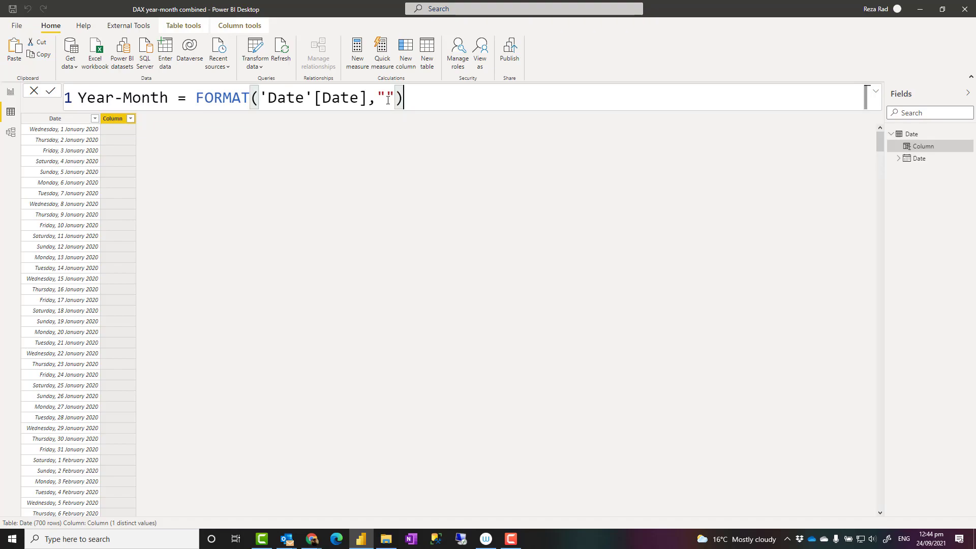
pyautogui.press('Left')
pyautogui.press('Left')
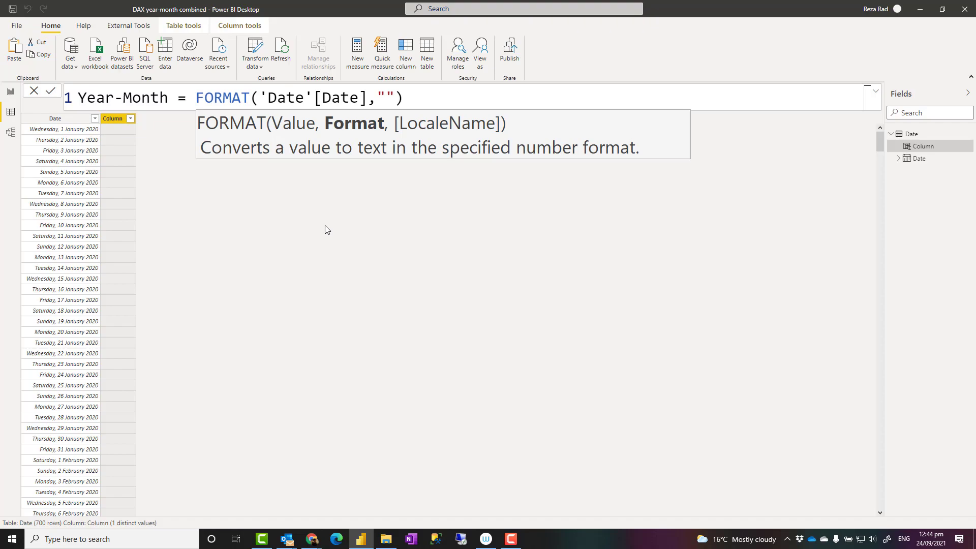
pyautogui.write('YYYY MM')
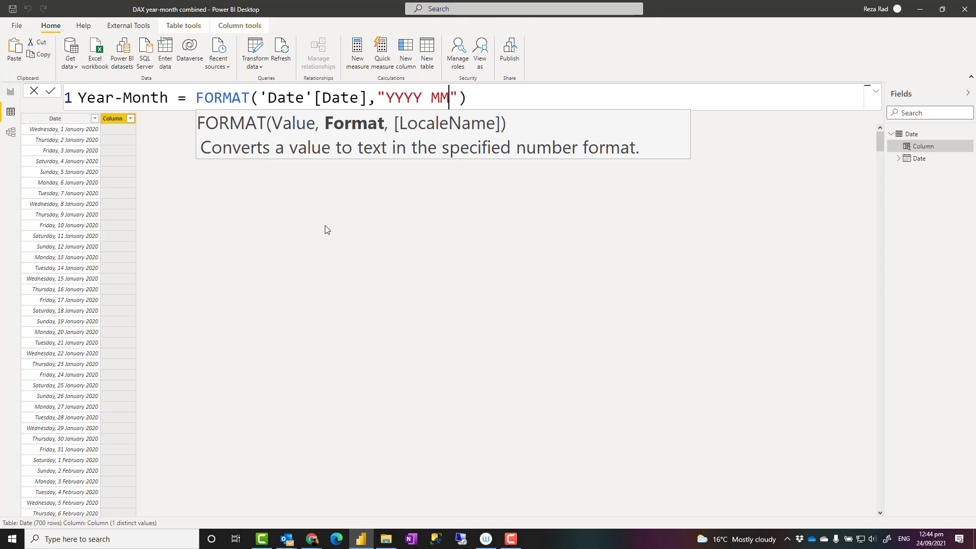
pyautogui.press('Return')
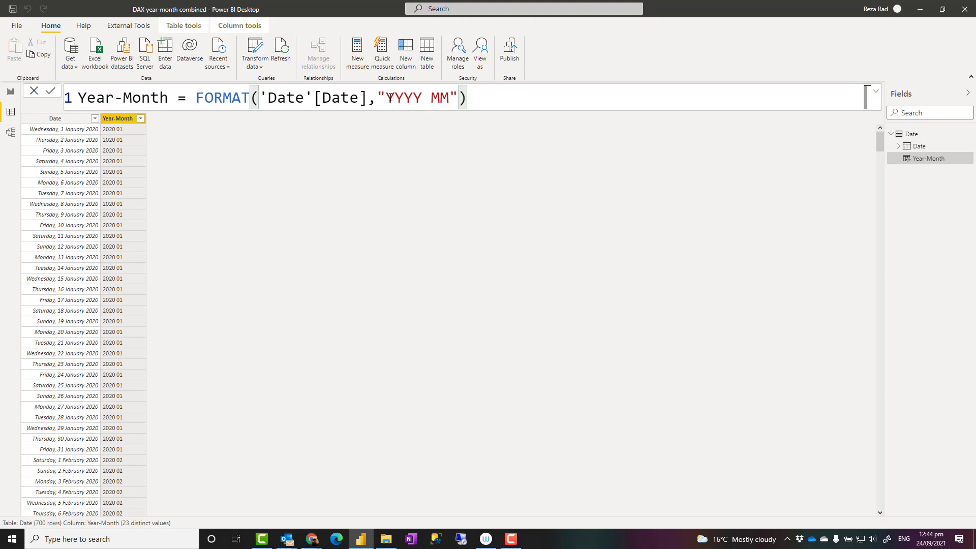
# - Change the Year-Month format string to "YYYY-MM", then to "YYYY MMM" (2020 Jan)
pyautogui.moveTo(385, 97); pyautogui.dragTo(450, 97)
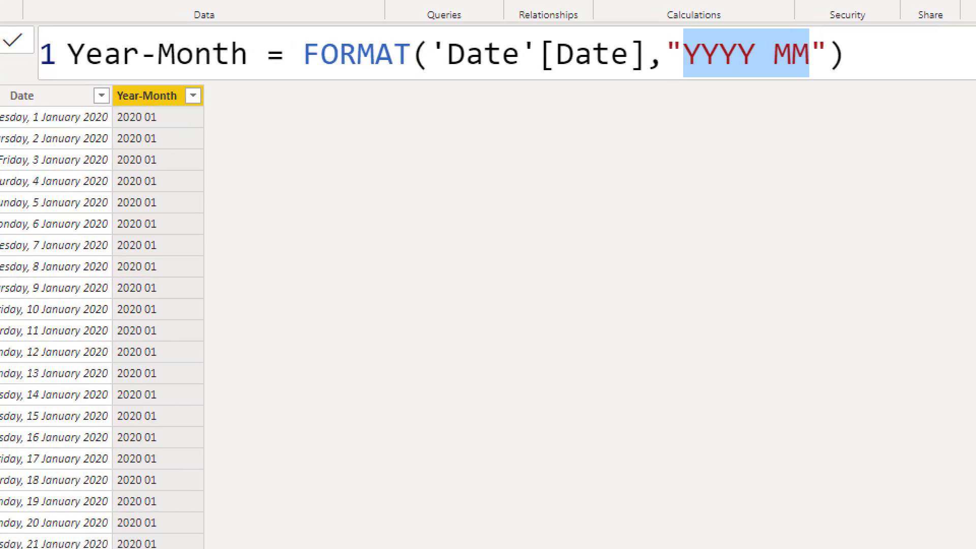
pyautogui.moveTo(122, 126); pyautogui.dragTo(146, 125)
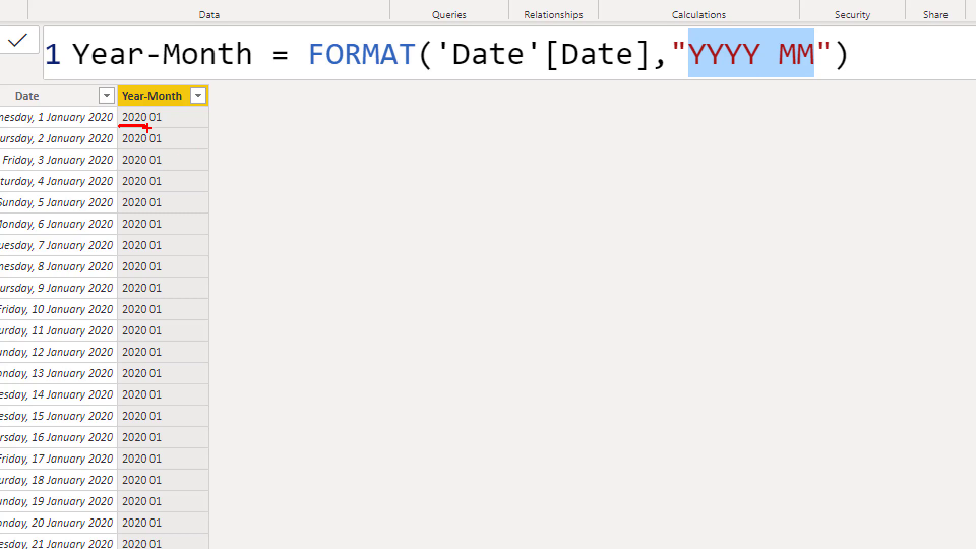
pyautogui.moveTo(153, 125); pyautogui.dragTo(162, 126)
pyautogui.moveTo(762, 64); pyautogui.dragTo(768, 64)
pyautogui.press('Escape')
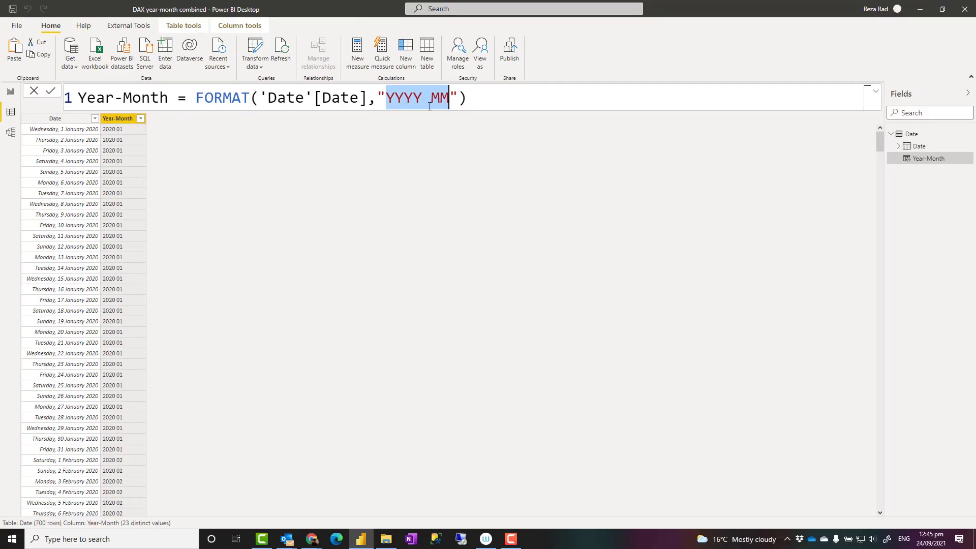
pyautogui.press('Left')
pyautogui.hotkey('ctrl', 'Right')
pyautogui.hotkey('shift', 'Right')
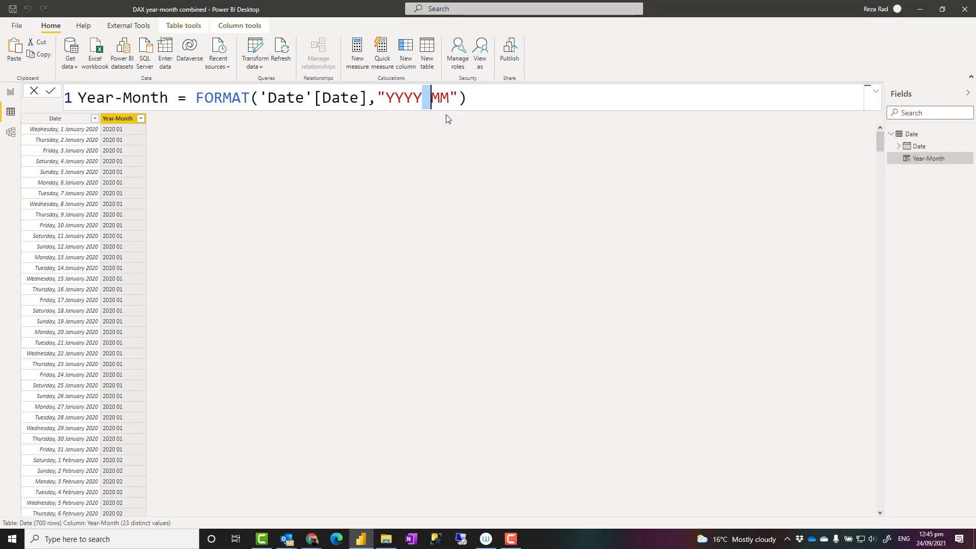
pyautogui.write('-')
pyautogui.press('Return')
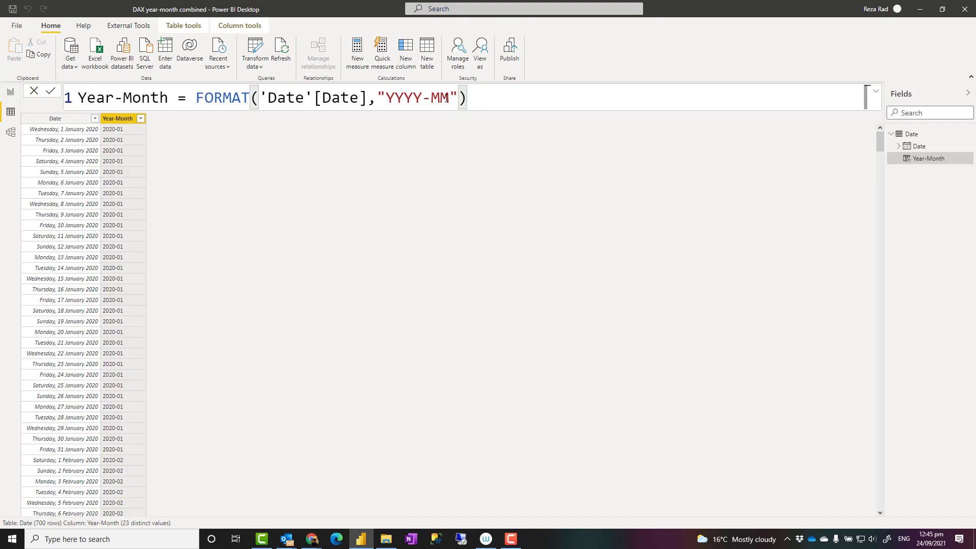
pyautogui.moveTo(447, 97); pyautogui.dragTo(427, 98)
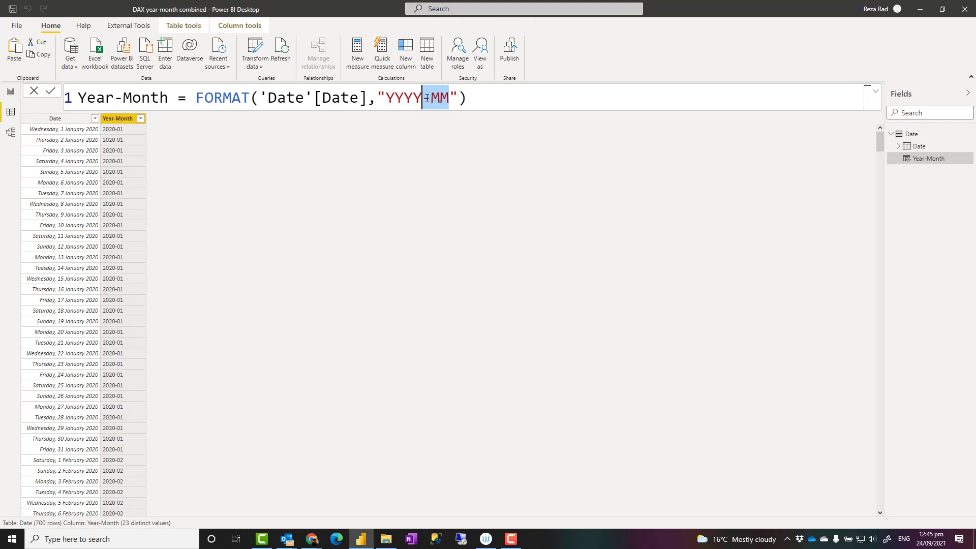
pyautogui.write('MMM')
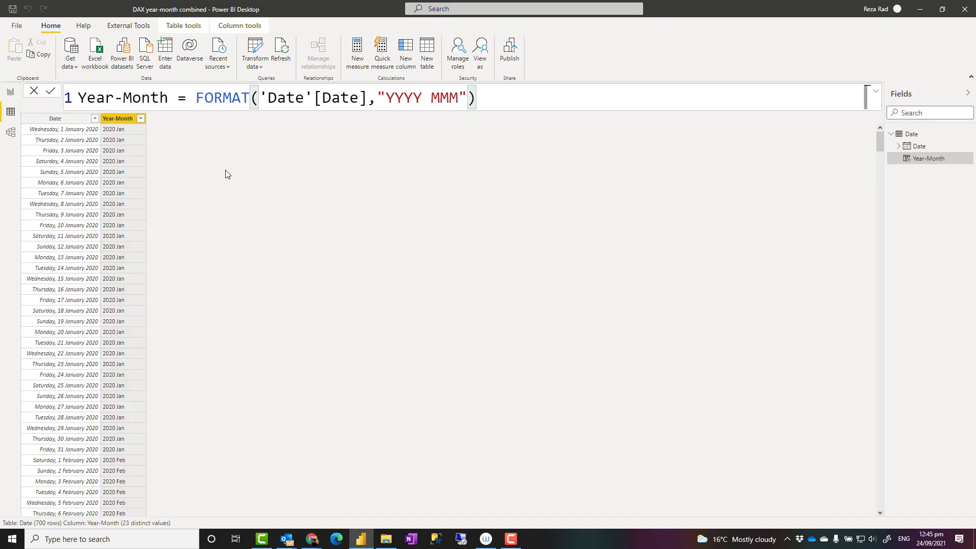
# - Switch the month part of the Year-Month format to full month names (MMMM)
pyautogui.scroll(-10, 133, 287)
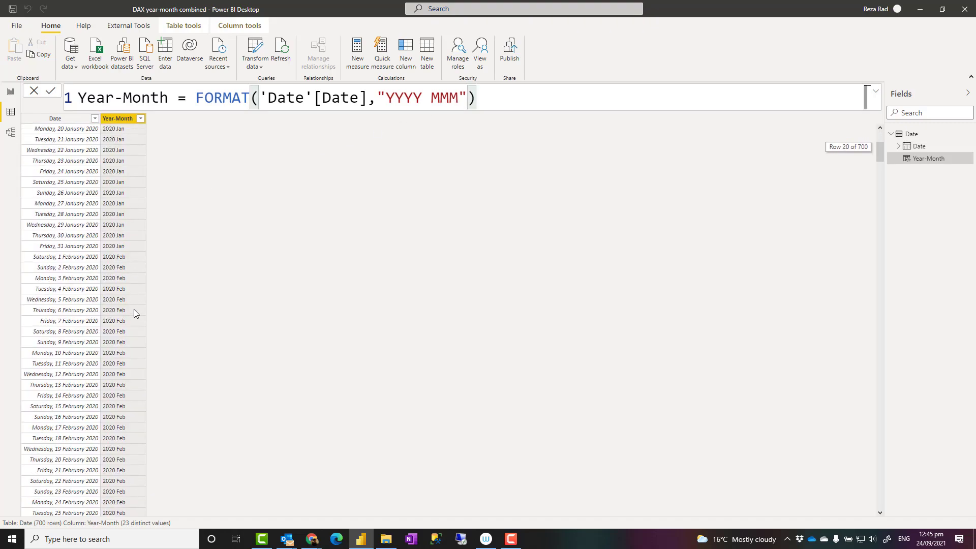
pyautogui.scroll(11, 233, 260)
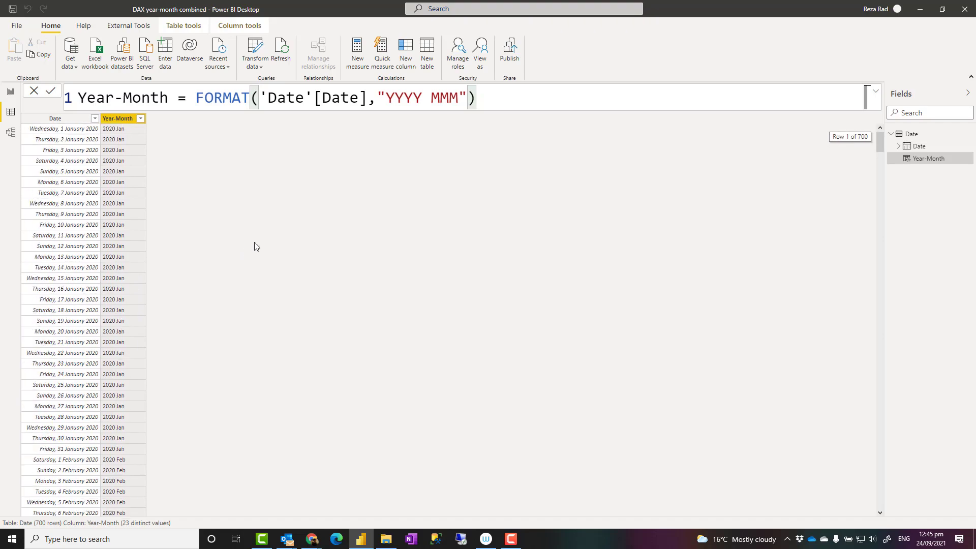
pyautogui.doubleClick(457, 96)
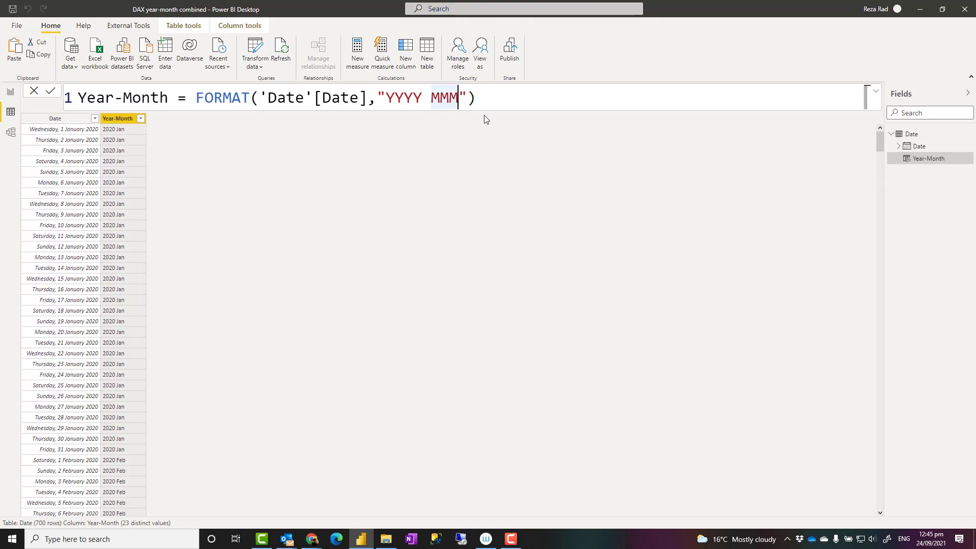
pyautogui.write('MMMM')
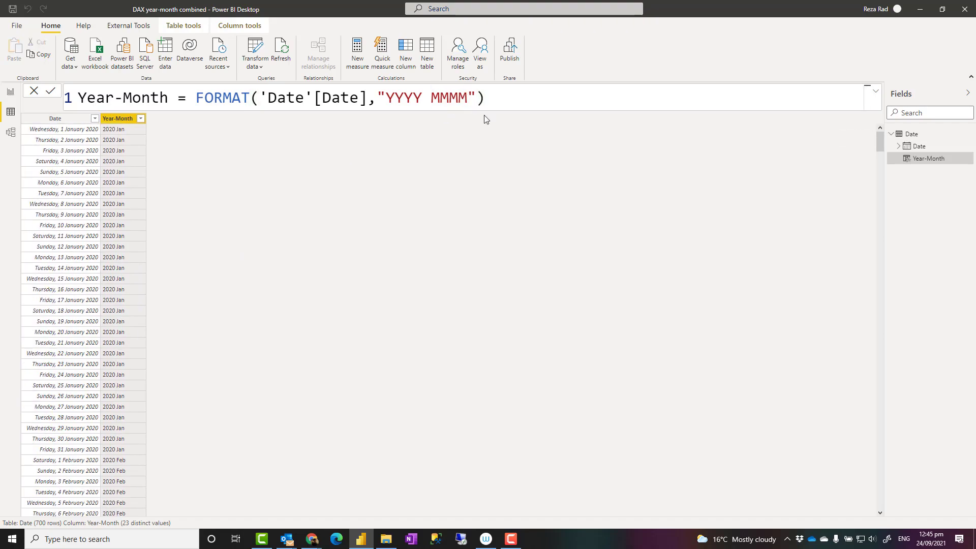
pyautogui.press('Return')
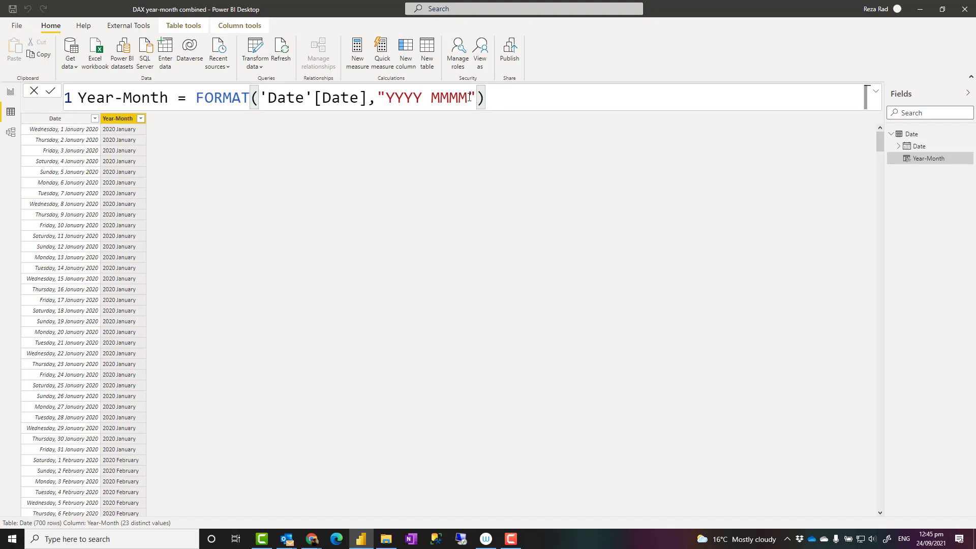
# - Rewrite the format as "MMMM YYYY", then shorten it to "MMM YY" for values like Jan 20
pyautogui.moveTo(468, 98); pyautogui.dragTo(386, 101)
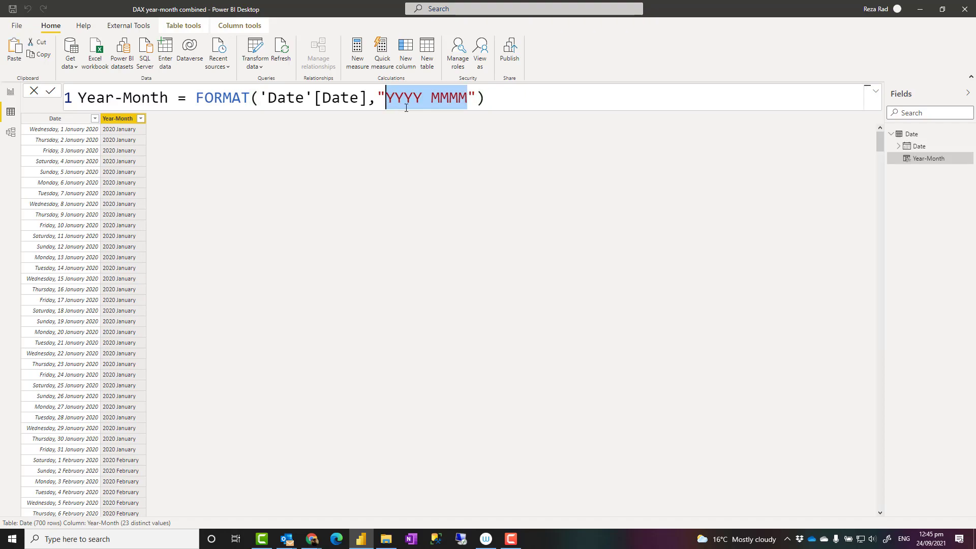
pyautogui.write('MMMM')
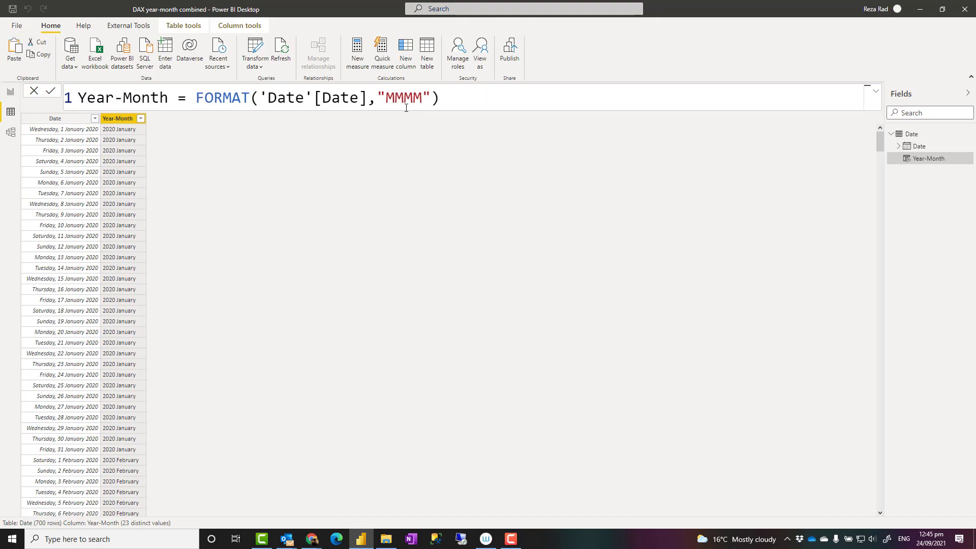
pyautogui.write(' YYYY')
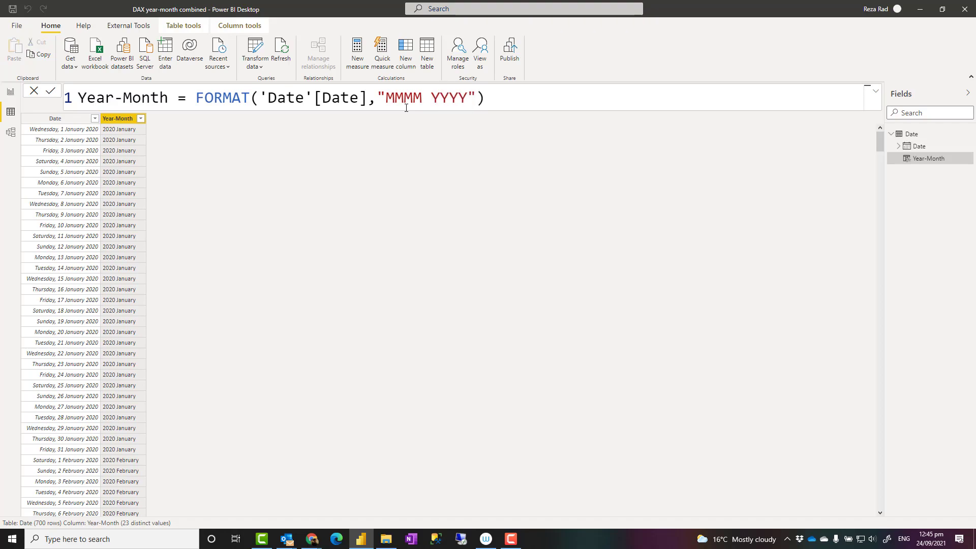
pyautogui.click(410, 108)
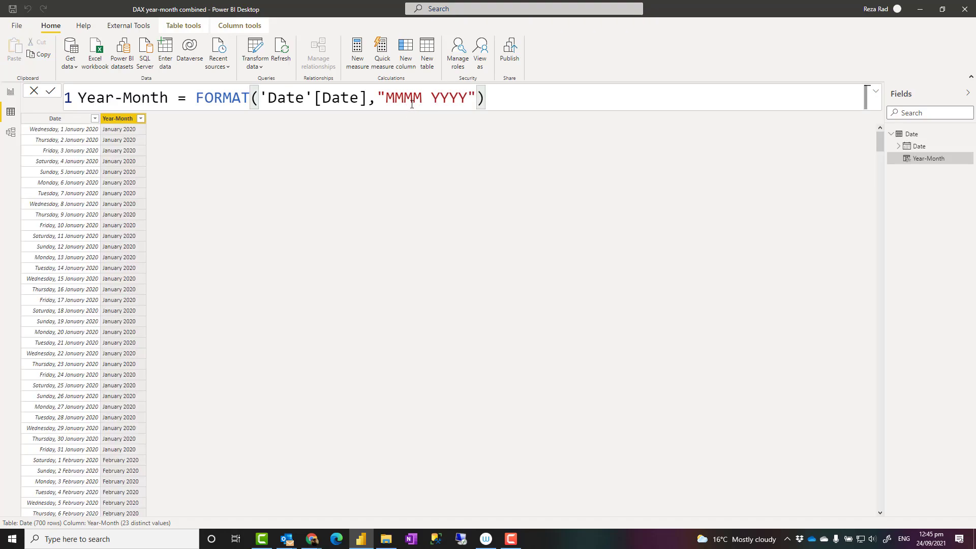
pyautogui.press('Delete')
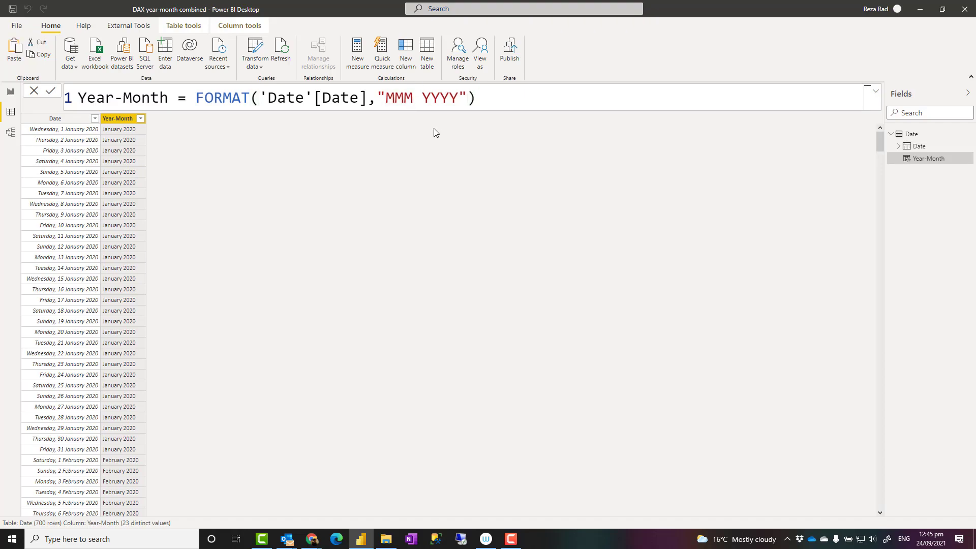
pyautogui.moveTo(440, 97); pyautogui.dragTo(455, 97)
pyautogui.press('Delete')
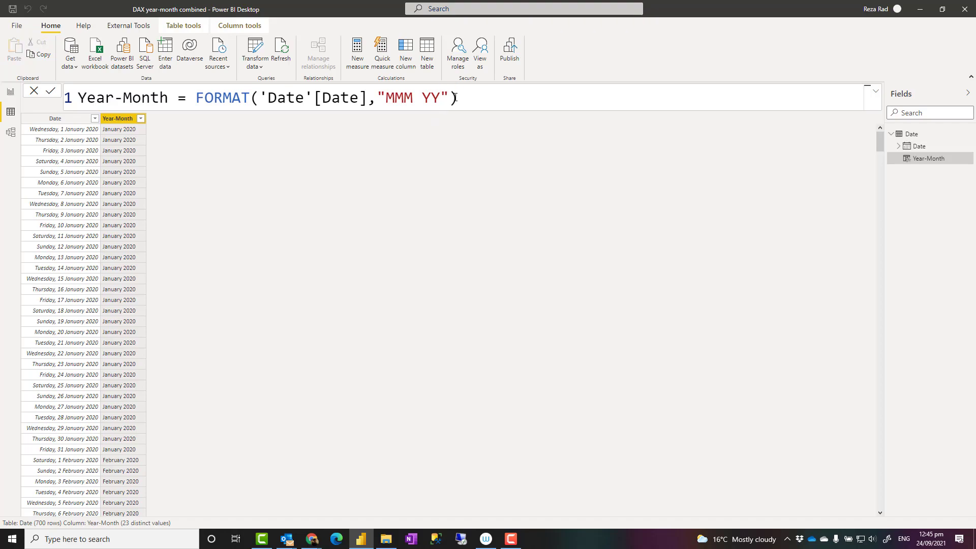
pyautogui.press('Return')
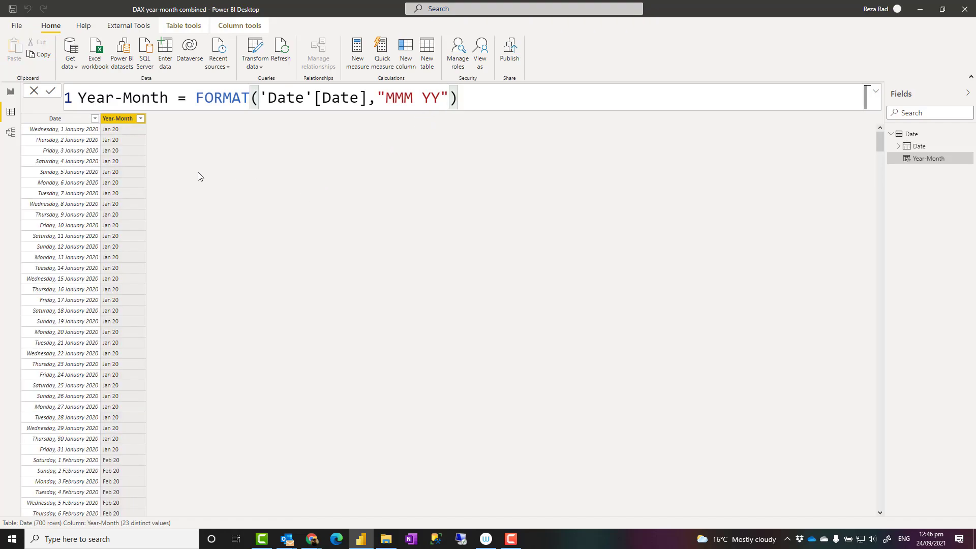
pyautogui.scroll(-3, 123, 316)
pyautogui.scroll(3, 123, 326)
# - Add an enlarged Year-Month slicer in the canvas centre, then return to the Date table data
pyautogui.click(10, 92)
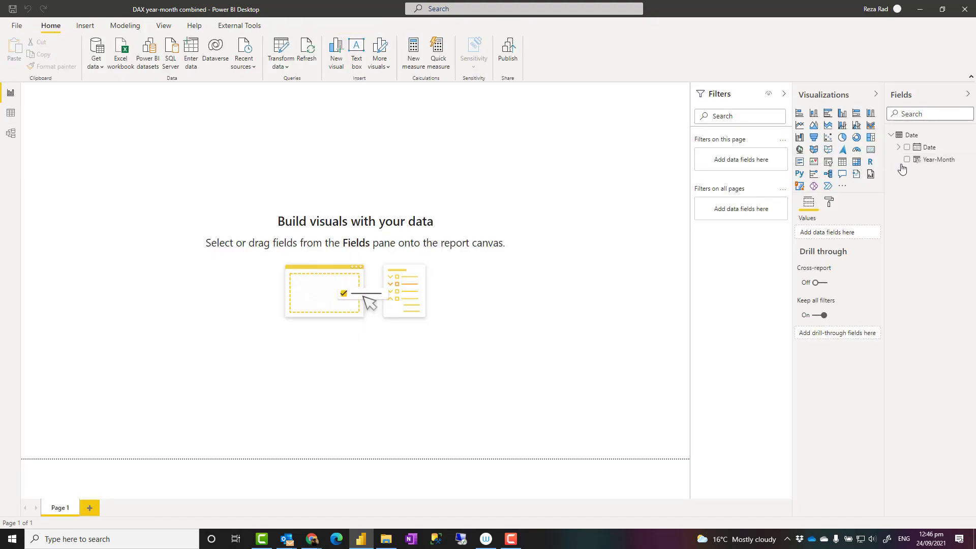
pyautogui.click(828, 163)
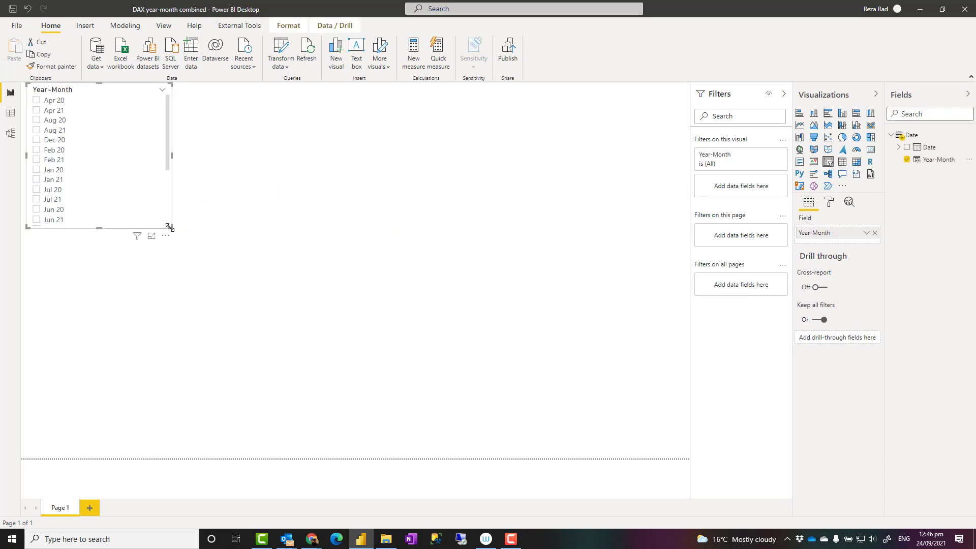
pyautogui.moveTo(171, 227); pyautogui.dragTo(195, 409)
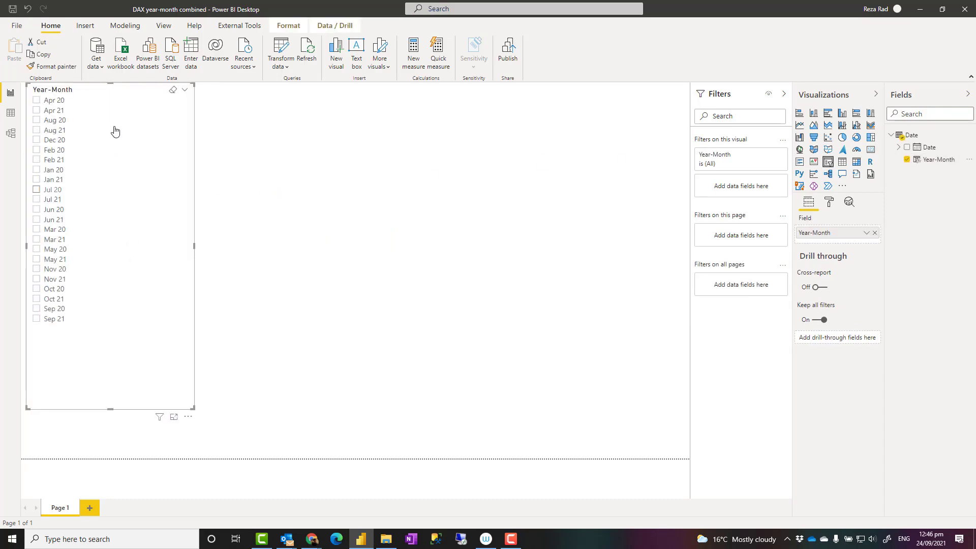
pyautogui.moveTo(167, 107); pyautogui.dragTo(410, 131)
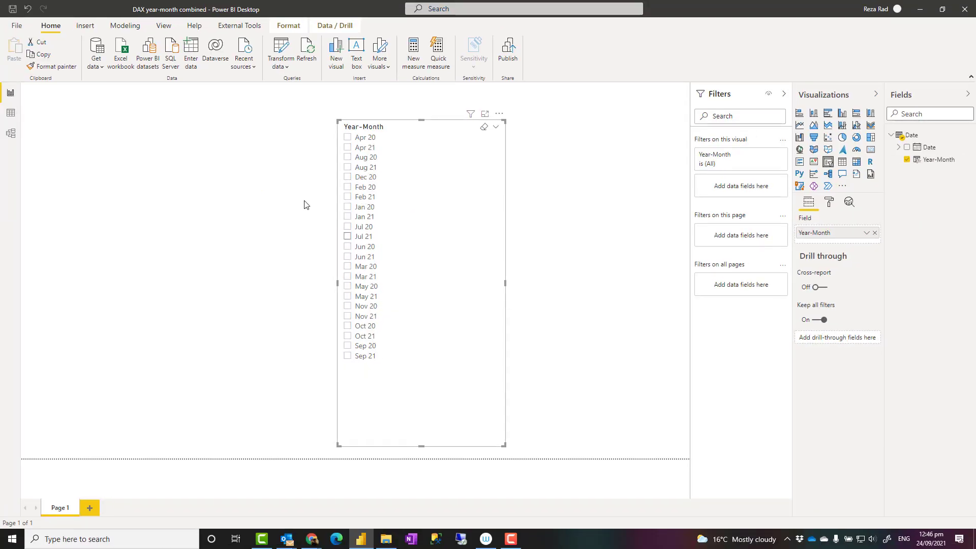
pyautogui.click(12, 114)
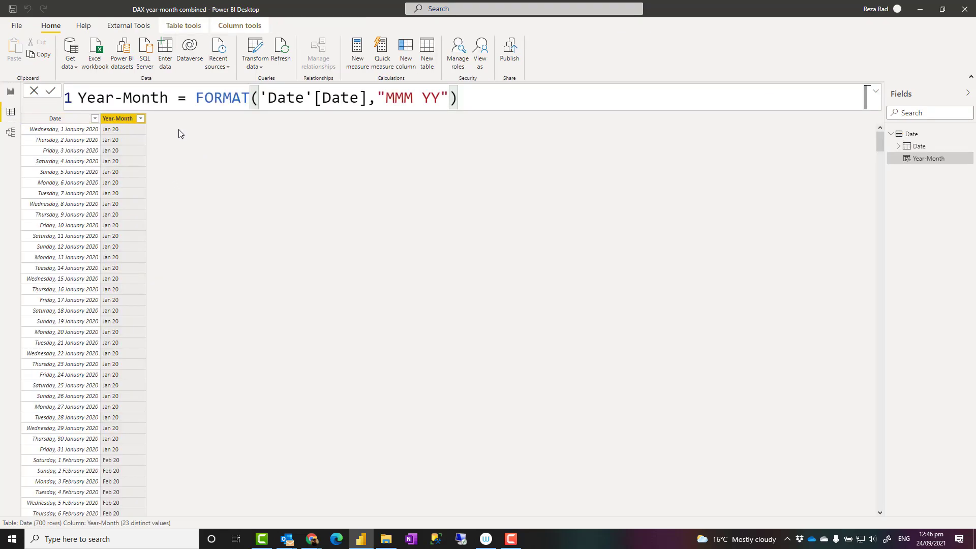
# - Add a 'Year-Month code' column = FORMAT('Date'[Date],"YYYYMM"), giving values like 202001
pyautogui.click(405, 51)
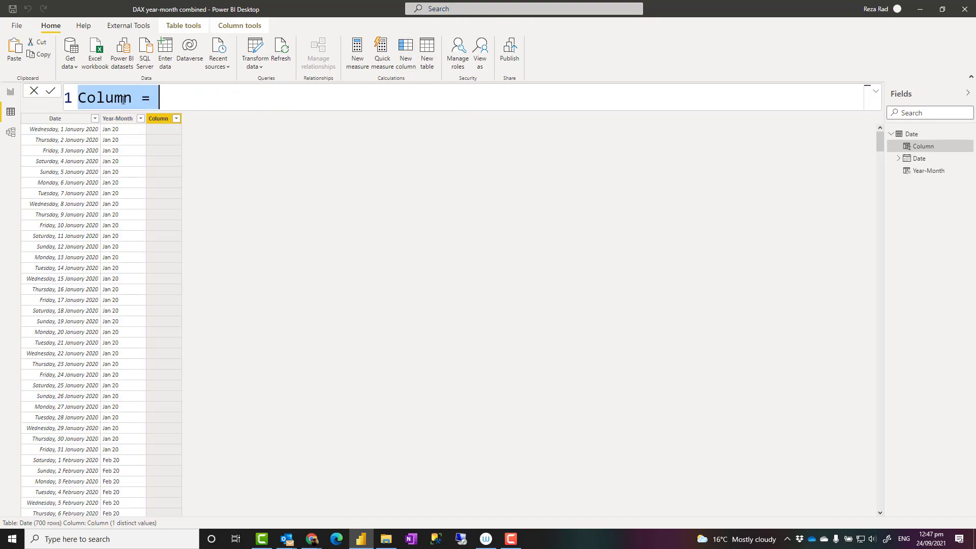
pyautogui.write('Year-Mo9')
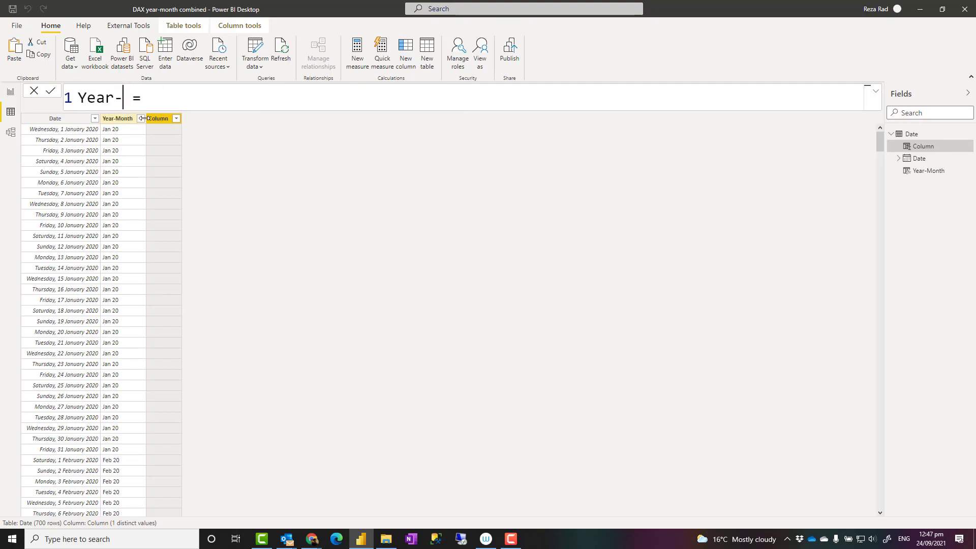
pyautogui.write('nth')
pyautogui.press('BackSpace')
pyautogui.press('BackSpace')
pyautogui.press('BackSpace')
pyautogui.press('BackSpace')
pyautogui.write('nth_')
pyautogui.press('BackSpace')
pyautogui.write('code = ')
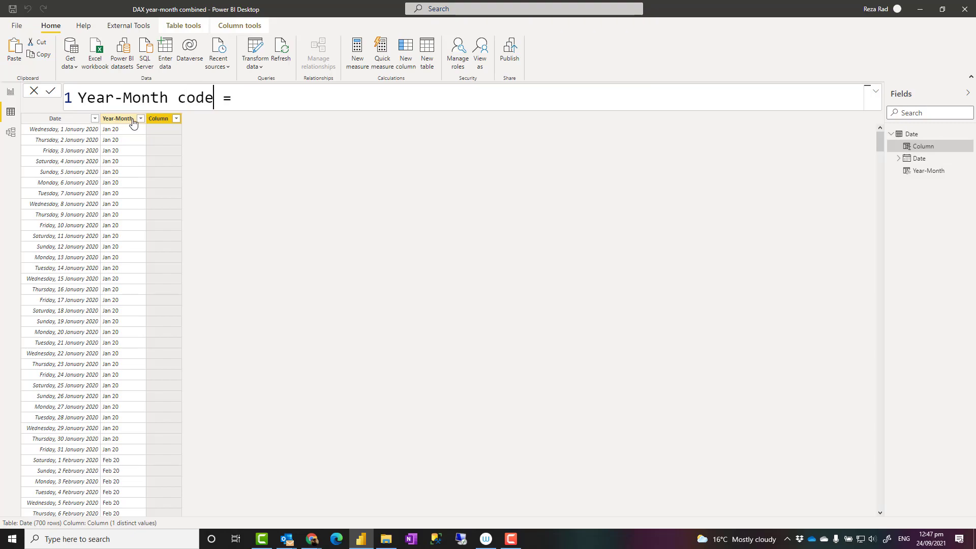
pyautogui.write('for')
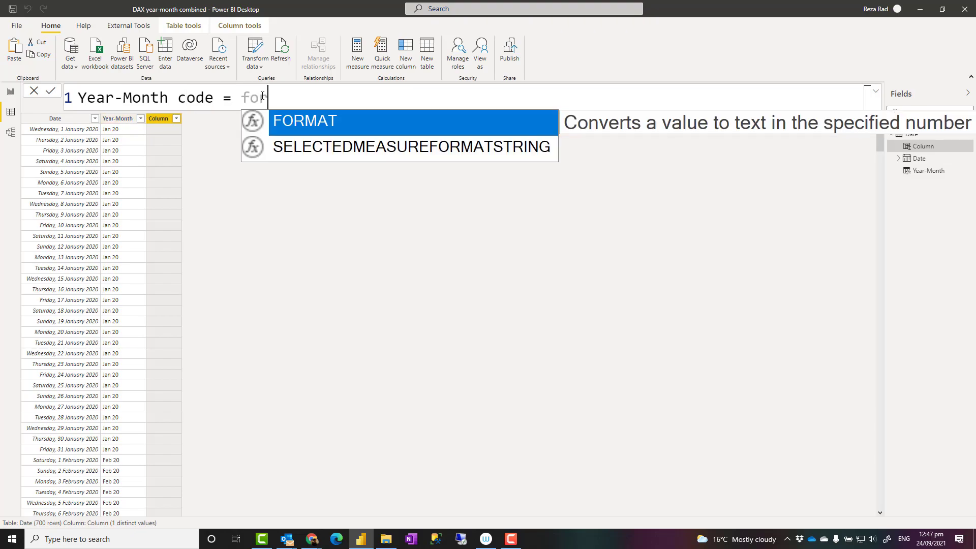
pyautogui.press('Tab')
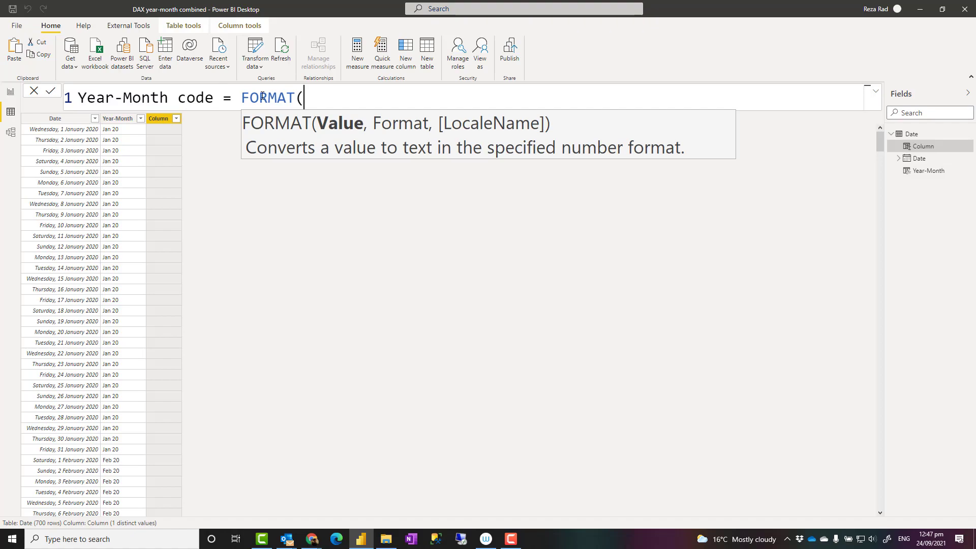
pyautogui.write('date')
pyautogui.press('Down')
pyautogui.press('Down')
pyautogui.press('Tab')
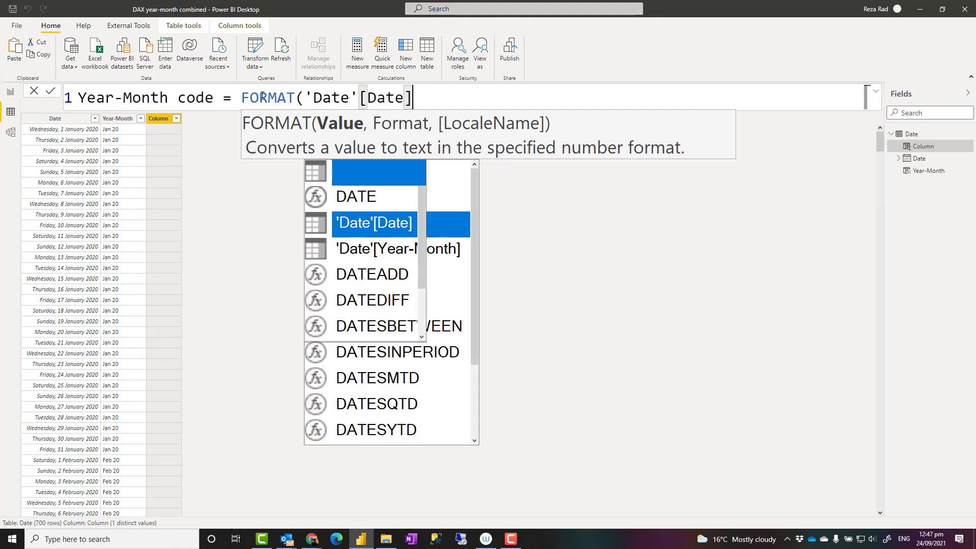
pyautogui.press('Escape')
pyautogui.write(',')
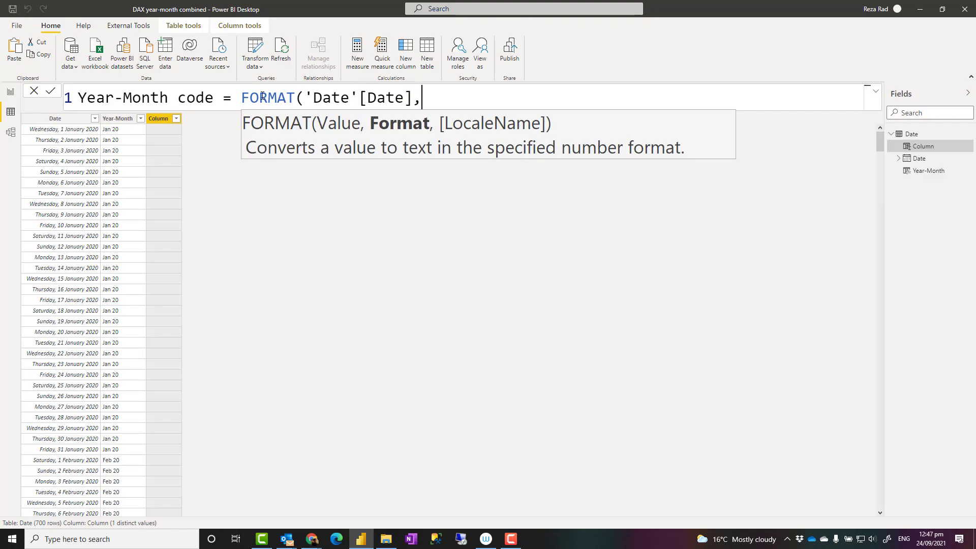
pyautogui.write('"YYYYMM")')
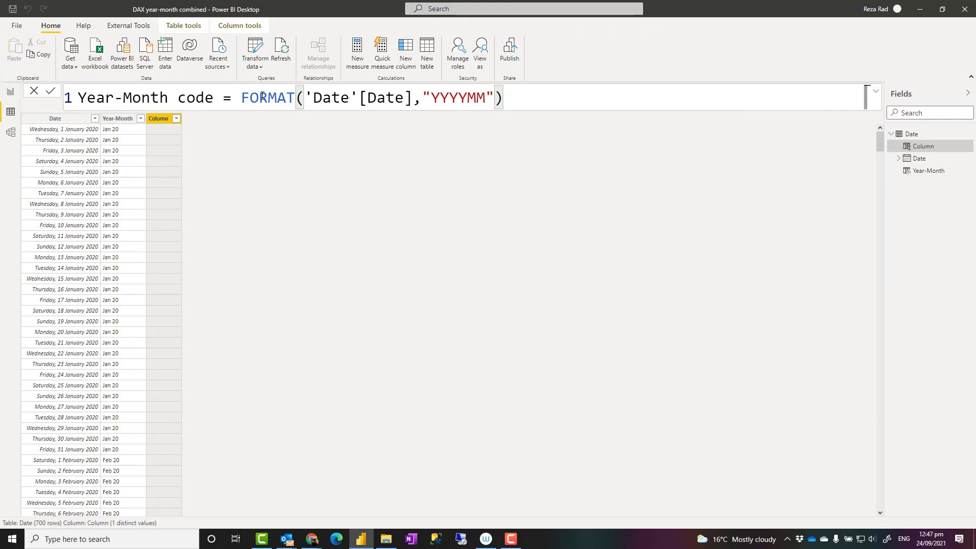
pyautogui.press('Return')
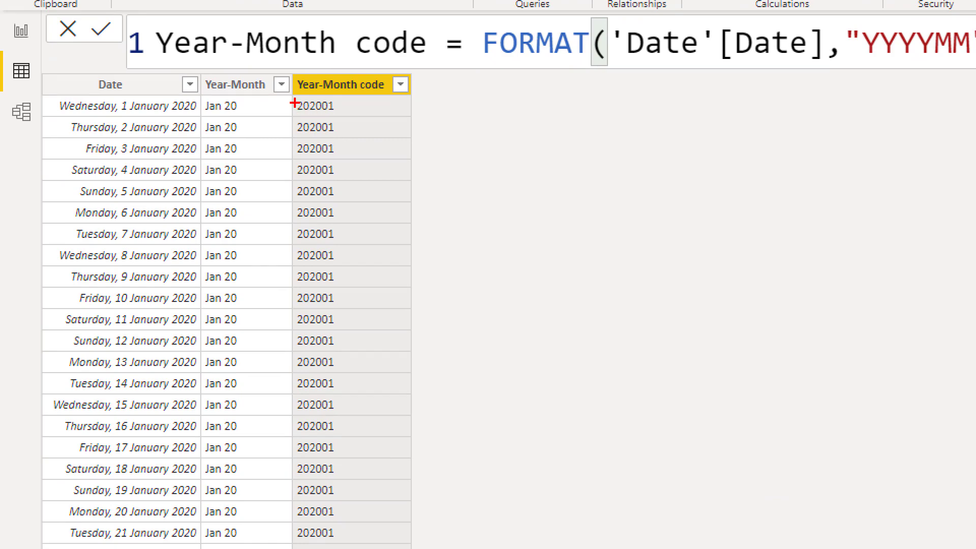
# - Set the Year-Month code column's data type to Whole number and confirm the change
pyautogui.moveTo(290, 95); pyautogui.dragTo(355, 475)
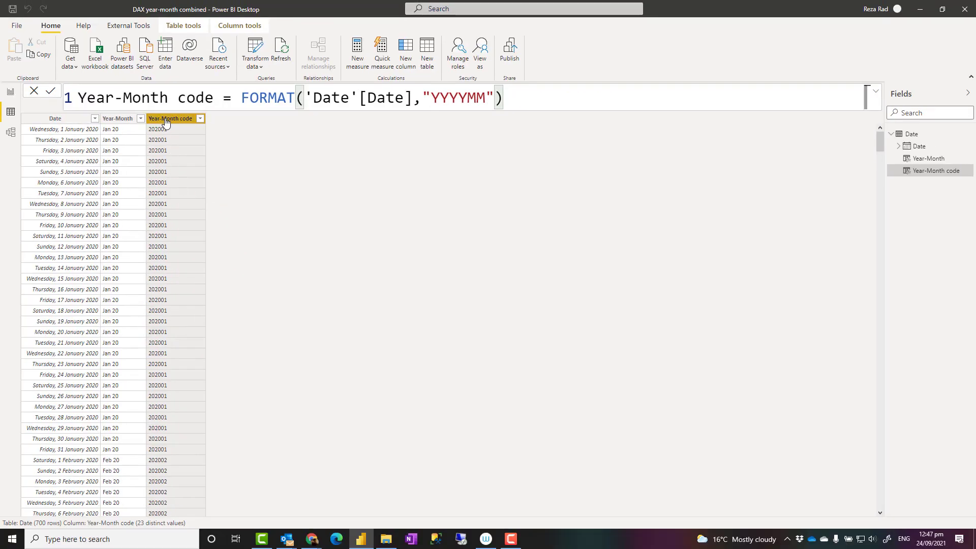
pyautogui.click(238, 26)
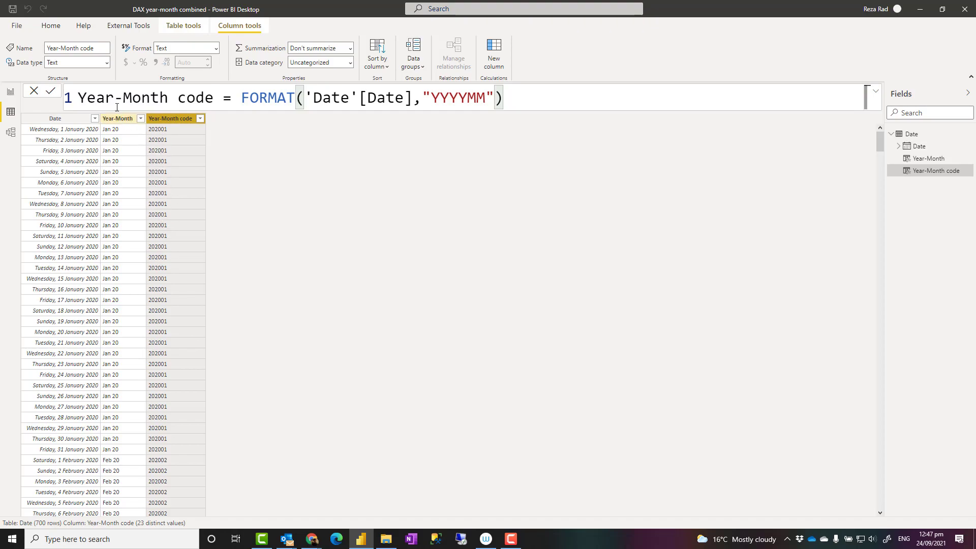
pyautogui.click(107, 62)
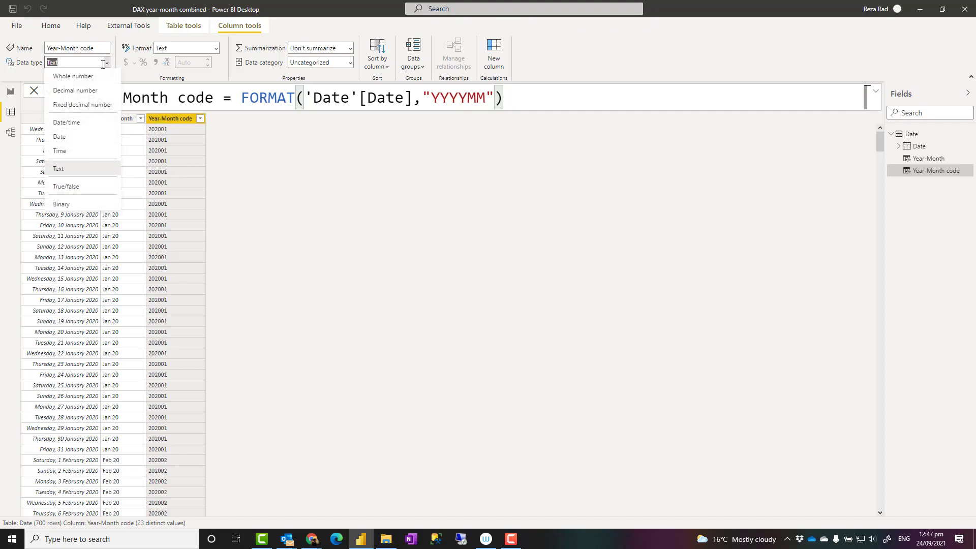
pyautogui.click(106, 63)
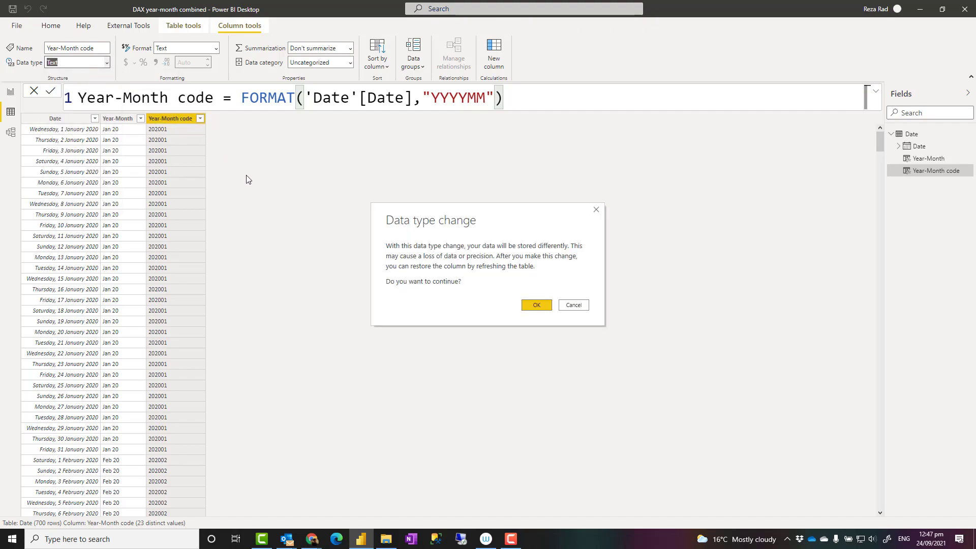
pyautogui.click(541, 305)
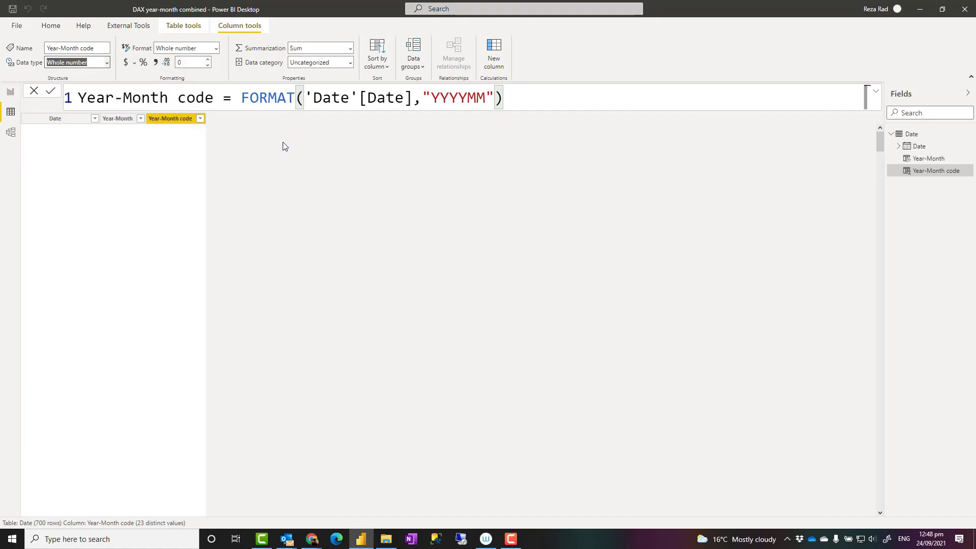
pyautogui.click(127, 122)
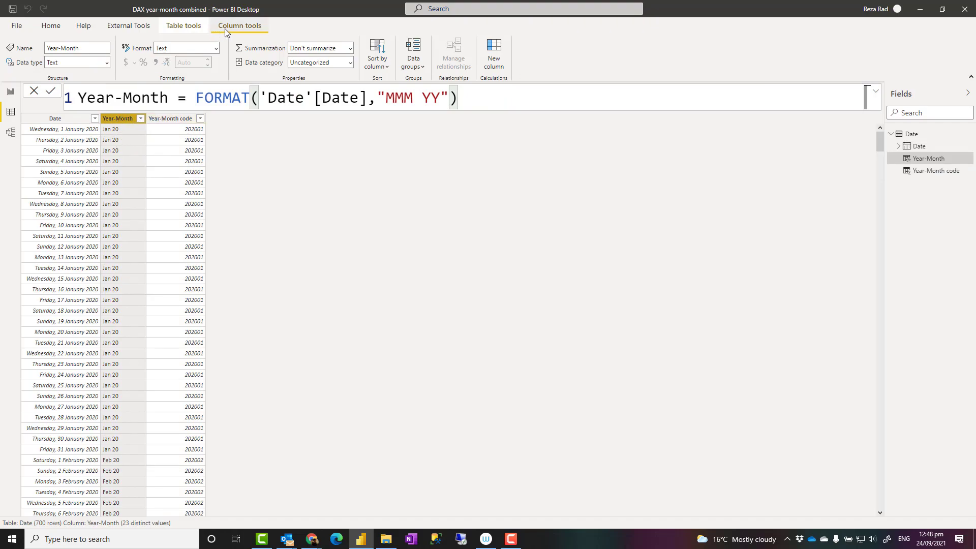
# - Sort Year-Month by Year-Month code and check the slicer lists Jan 20 to Nov 21 in order
pyautogui.click(383, 72)
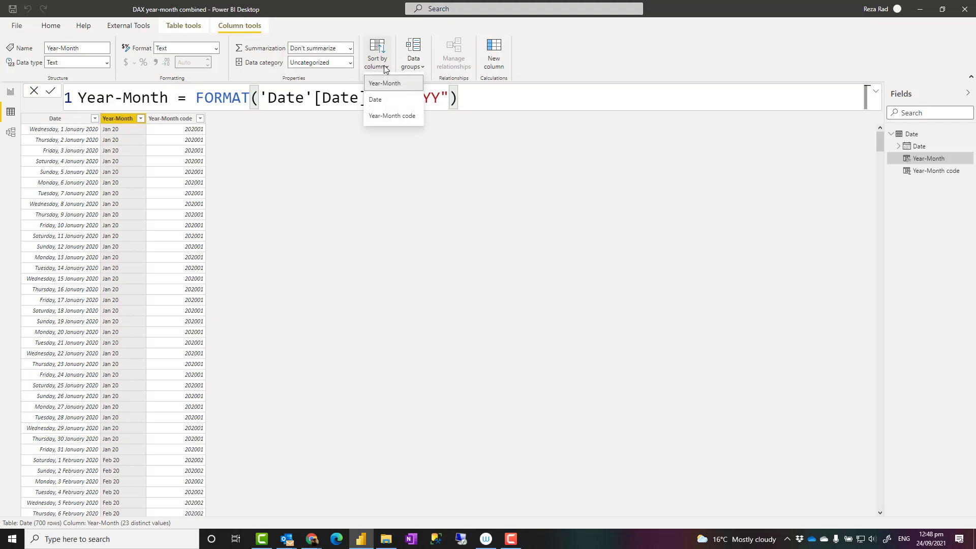
pyautogui.click(391, 119)
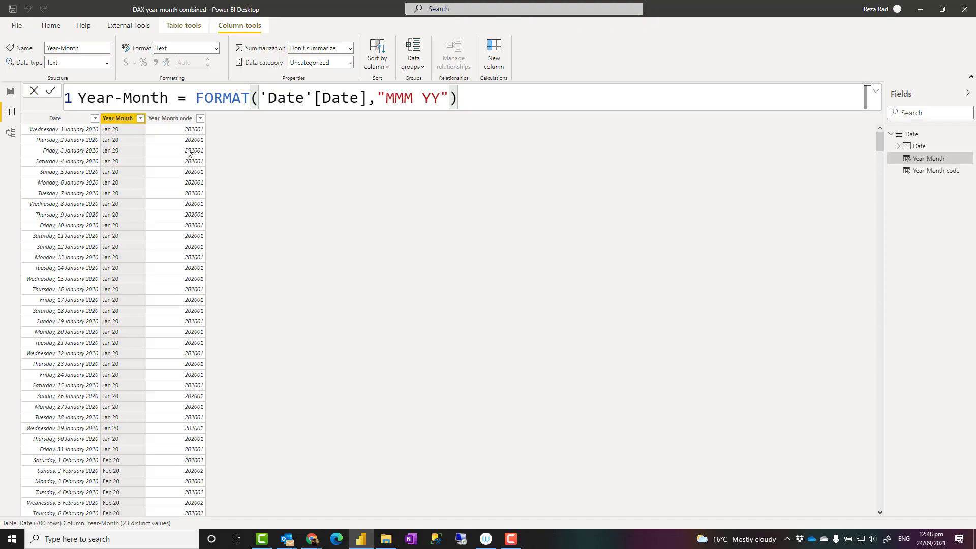
pyautogui.click(11, 94)
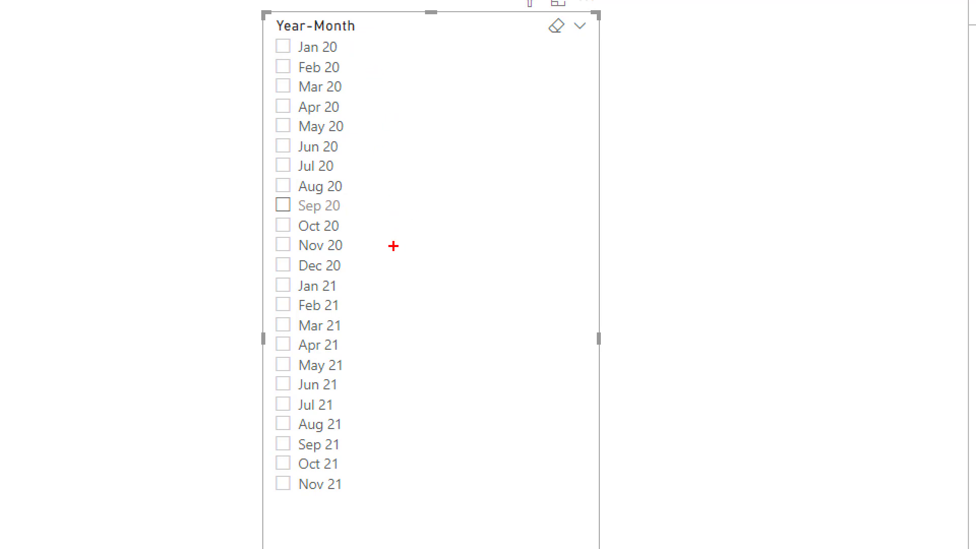
pyautogui.moveTo(396, 247)
pyautogui.mouseDown()
pyautogui.moveTo(394, 59)
pyautogui.moveTo(393, 73)
pyautogui.mouseUp()
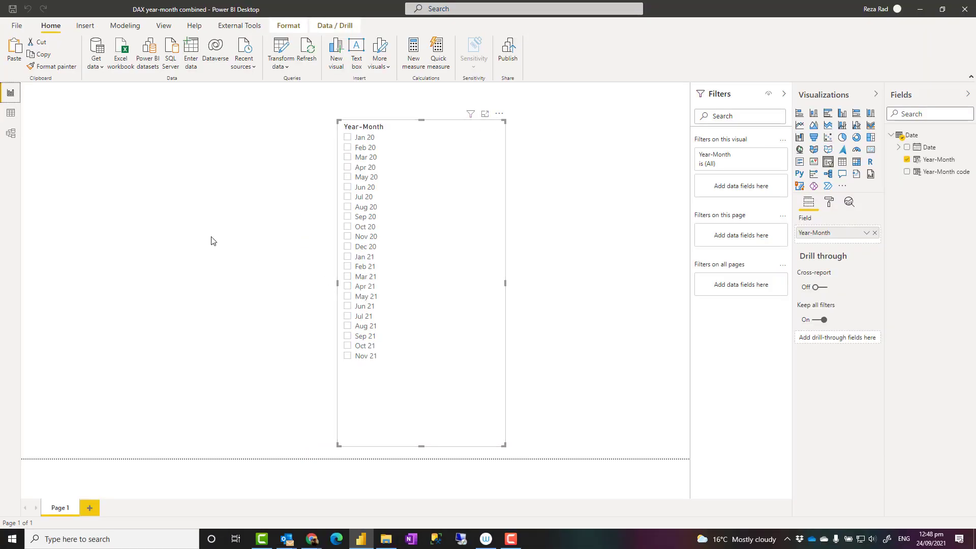
pyautogui.click(11, 117)
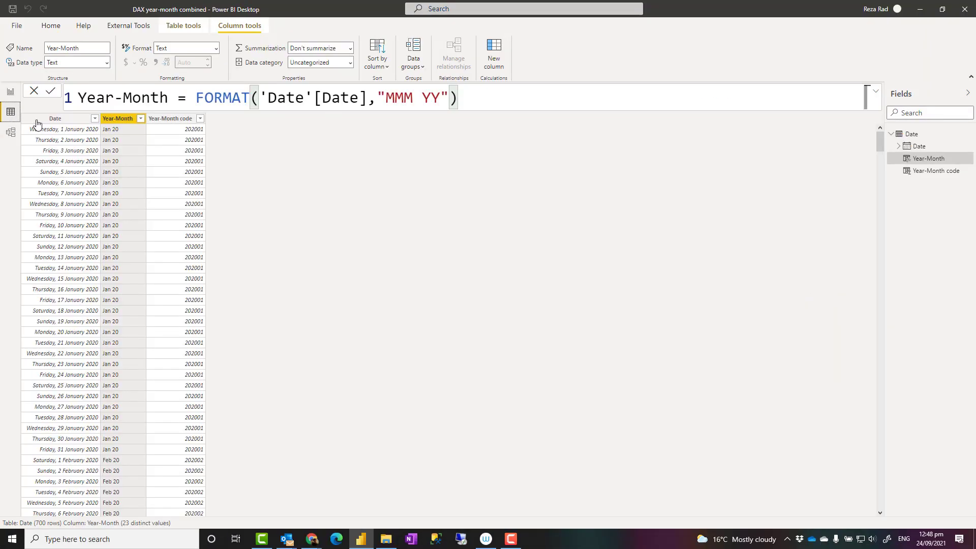
pyautogui.click(175, 120)
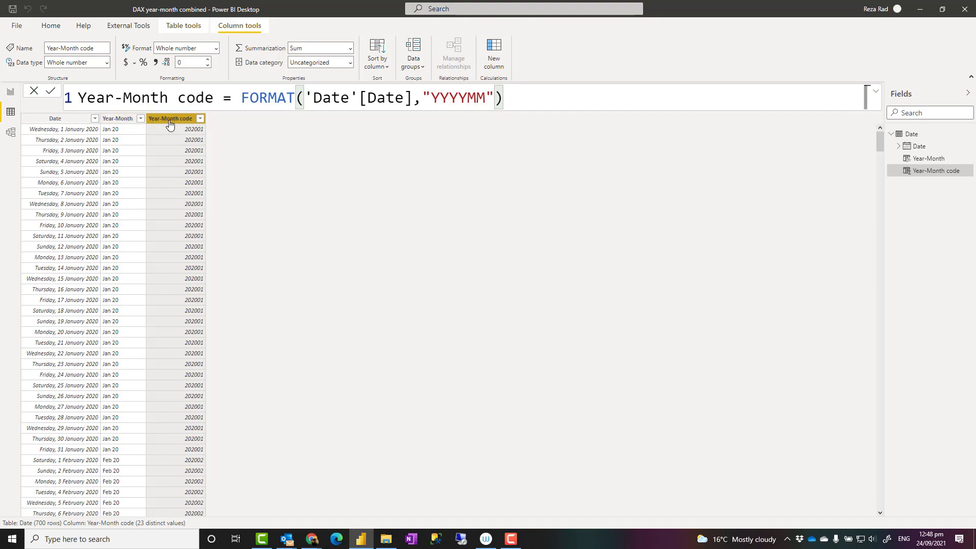
# - Hide the Year-Month code column in report view and return to the report to check the field list
pyautogui.rightClick(170, 122)
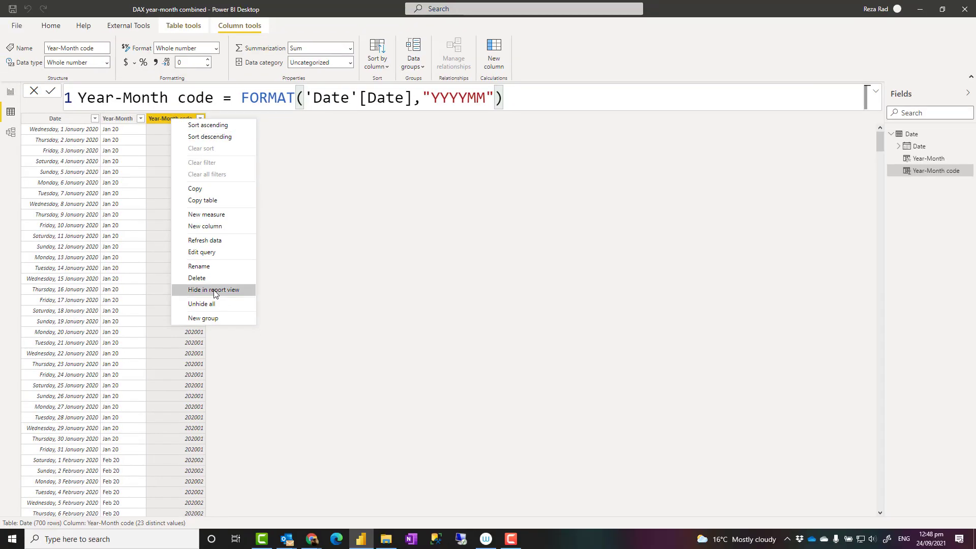
pyautogui.click(214, 290)
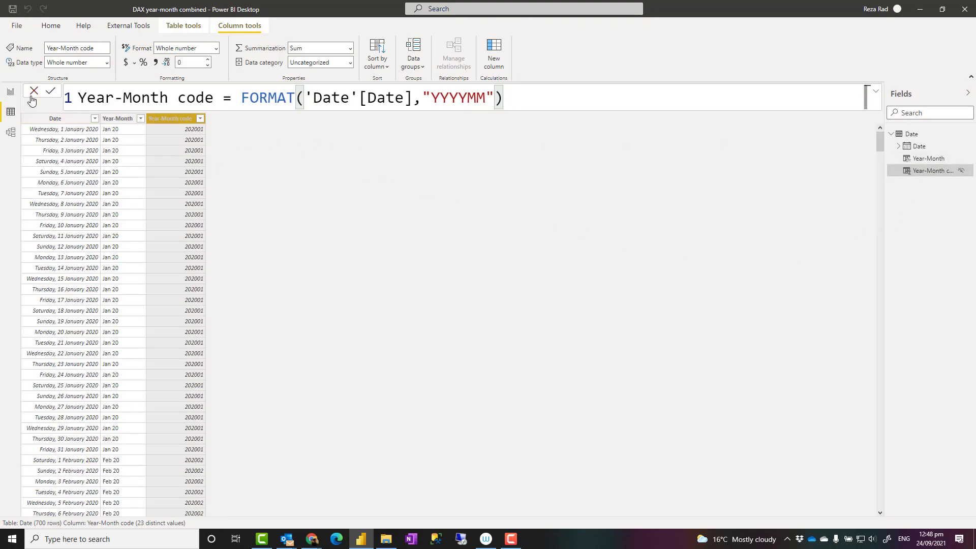
pyautogui.click(11, 93)
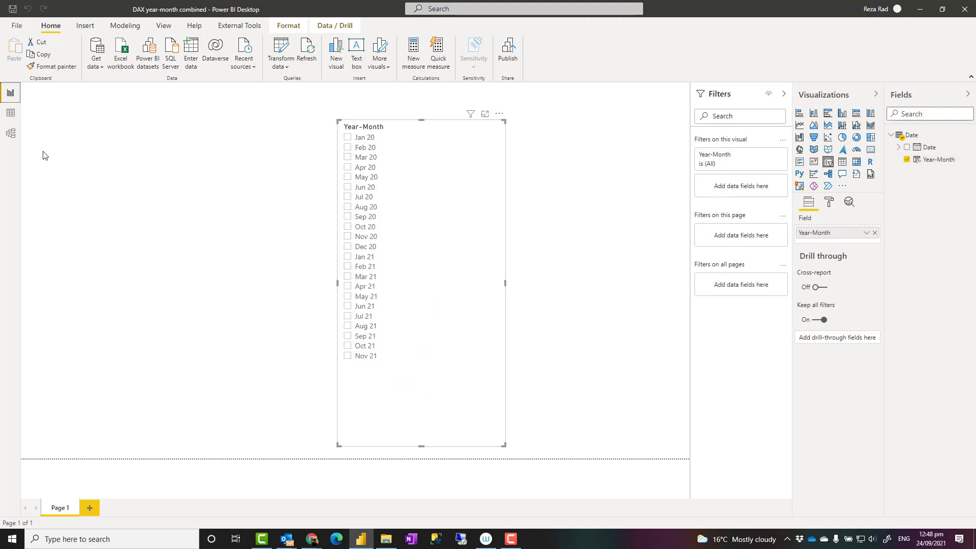
# - Compare the report's slicer with the Date table data, ending on the table with Year-Month code marked hidden
pyautogui.click(11, 114)
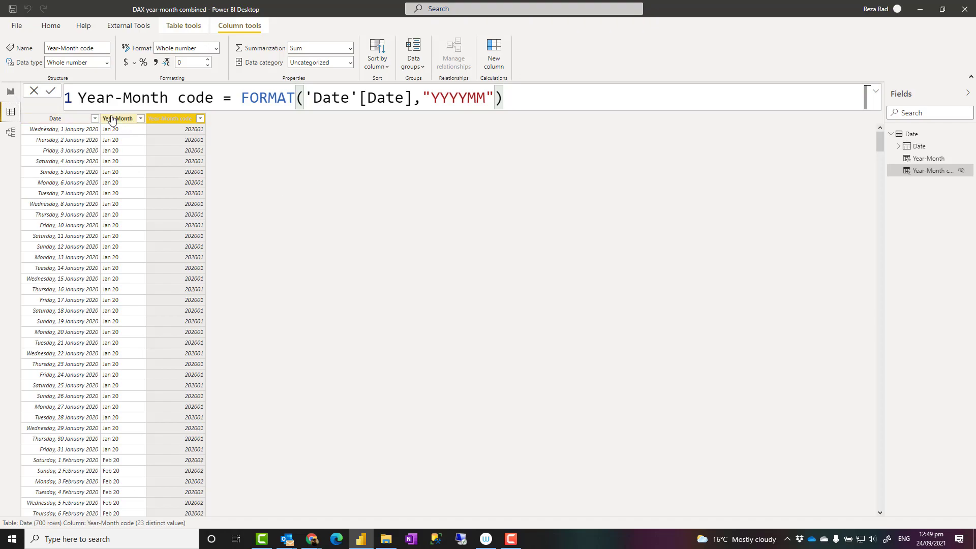
pyautogui.click(11, 93)
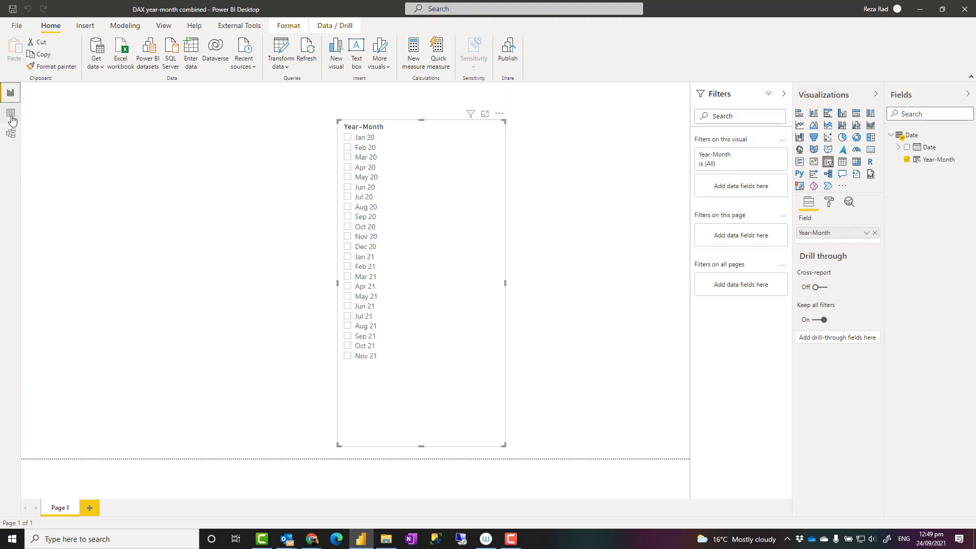
pyautogui.click(10, 112)
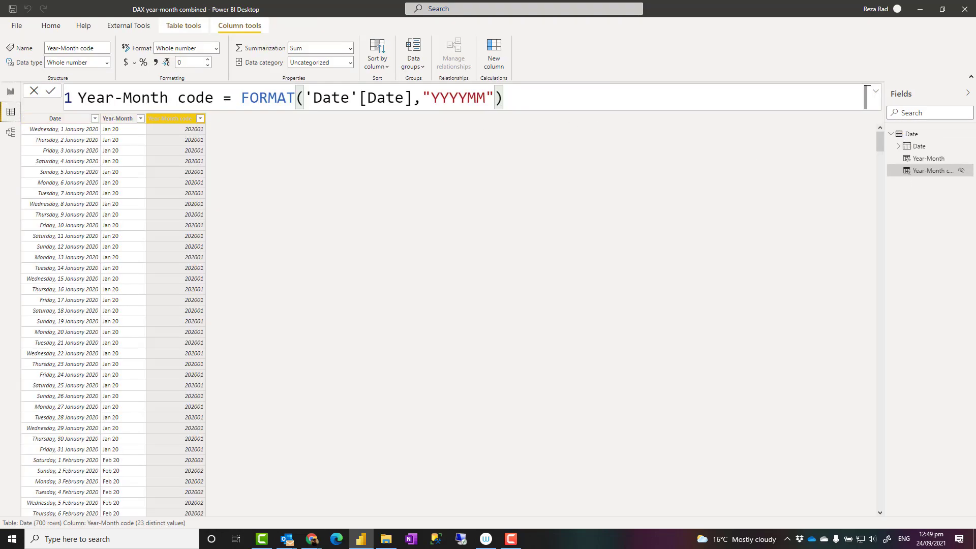